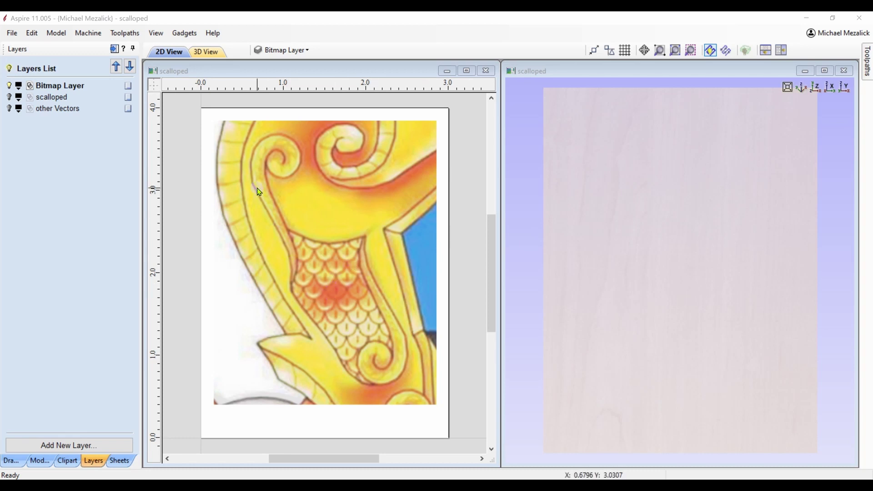
- Show the scalloped layer's vectors and make it the active layer
left_click(9, 97)
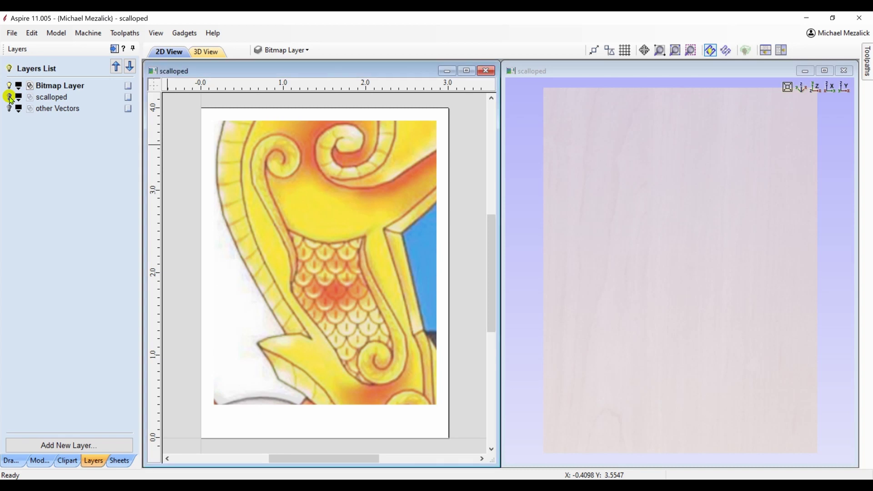
left_click(50, 99)
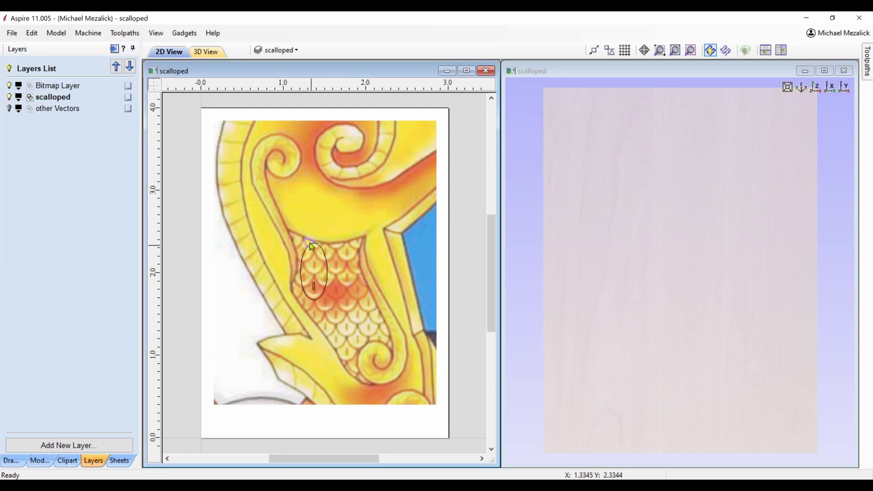
left_click(315, 286)
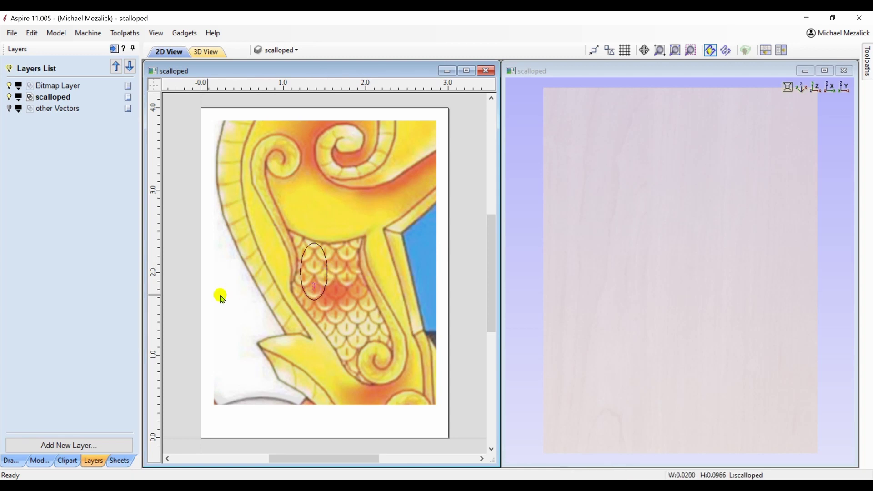
left_click(188, 294)
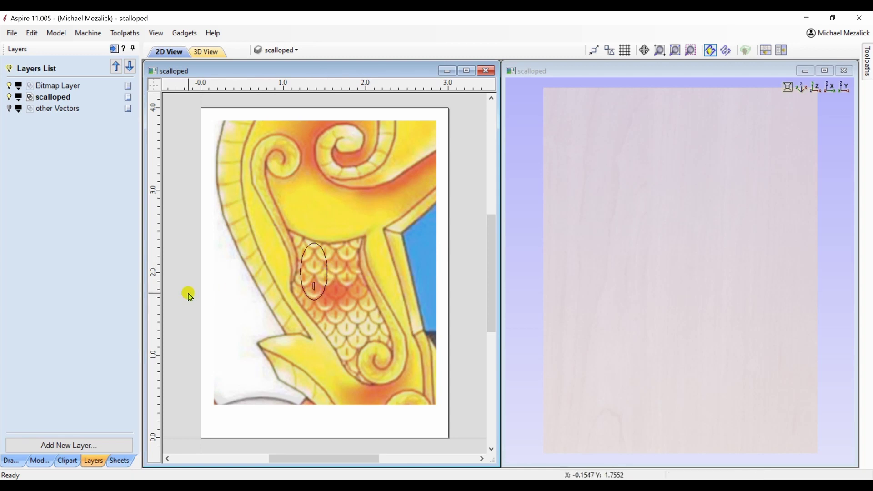
- In the Modeling tools, start a new shape component from the ellipse around the scales
left_click(327, 279)
left_click(94, 463)
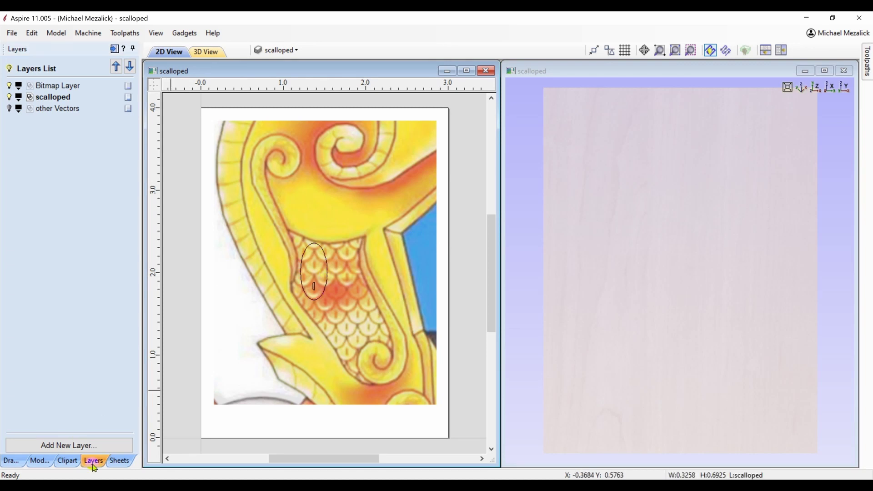
left_click(39, 462)
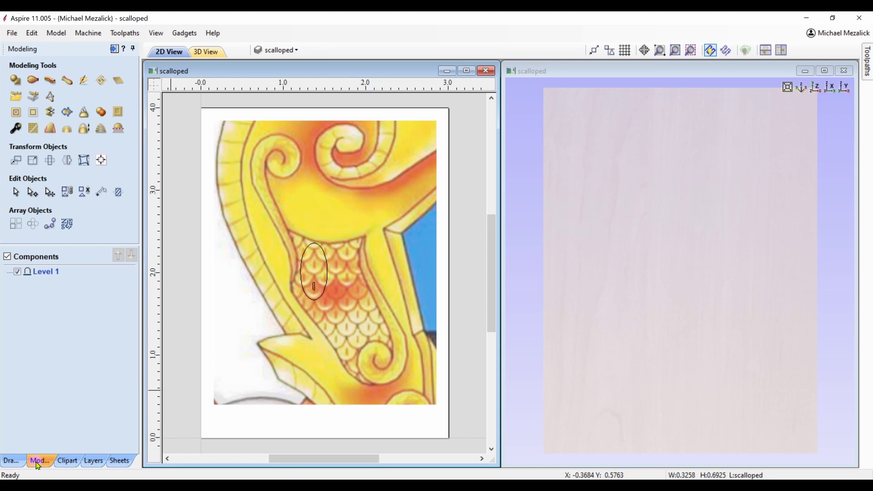
left_click(328, 271)
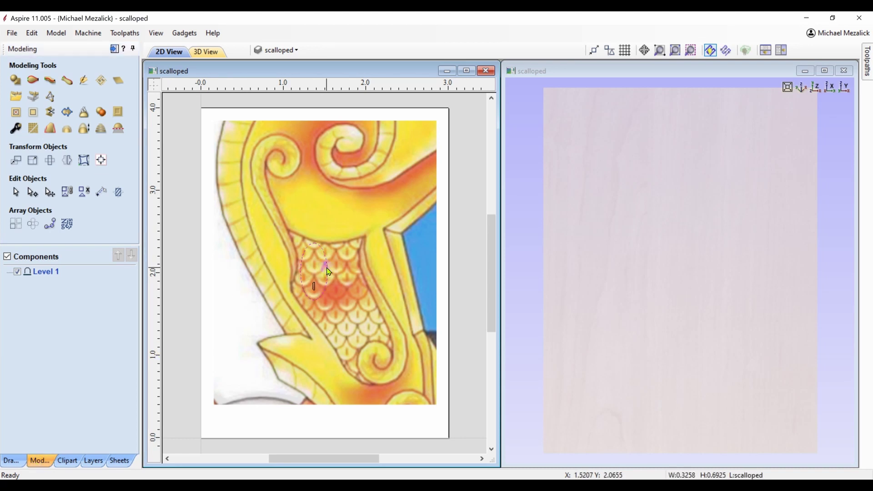
left_click(16, 80)
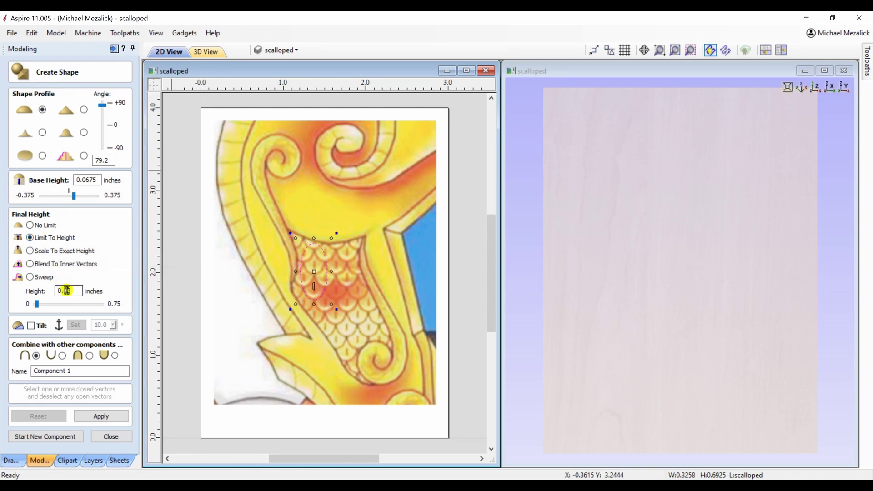
- Make the ellipse a 0.03 in dome, then add the inner line as a -90° Component 2
left_click(89, 355)
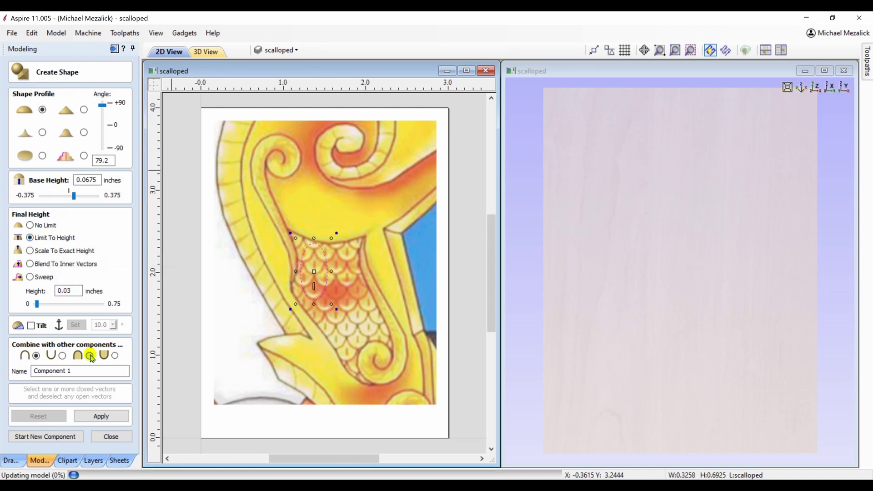
left_click(97, 416)
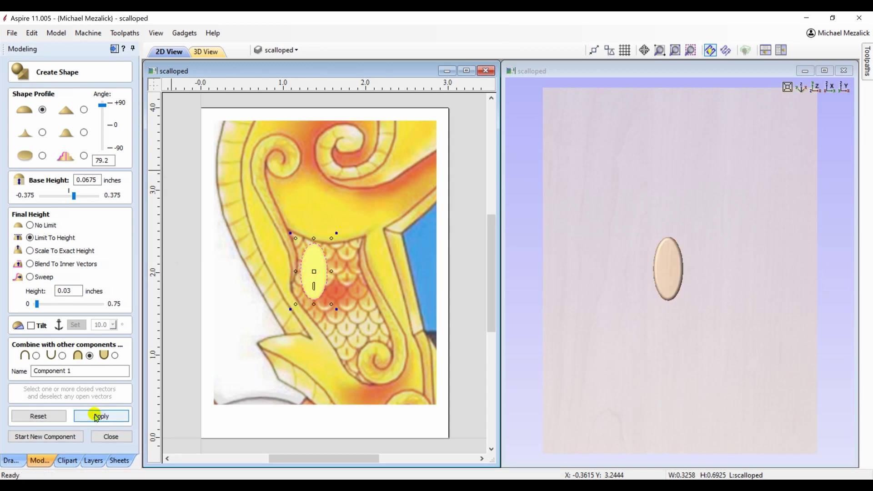
left_click(60, 438)
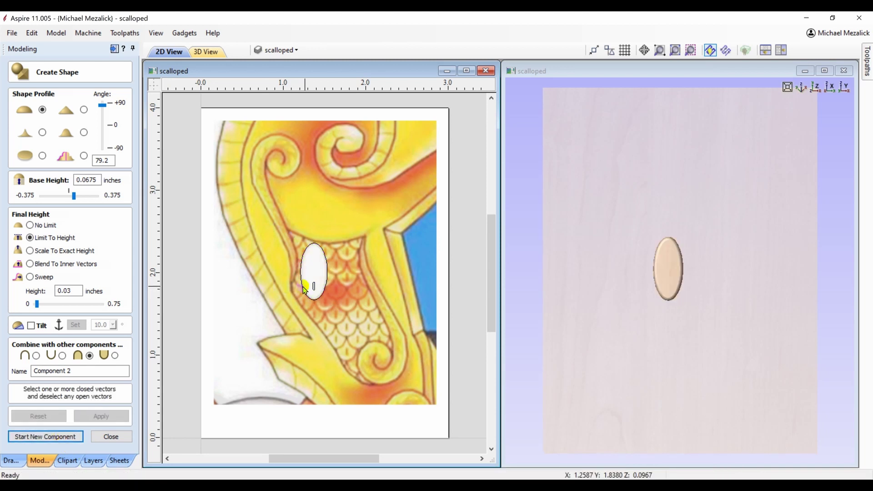
left_click(315, 290)
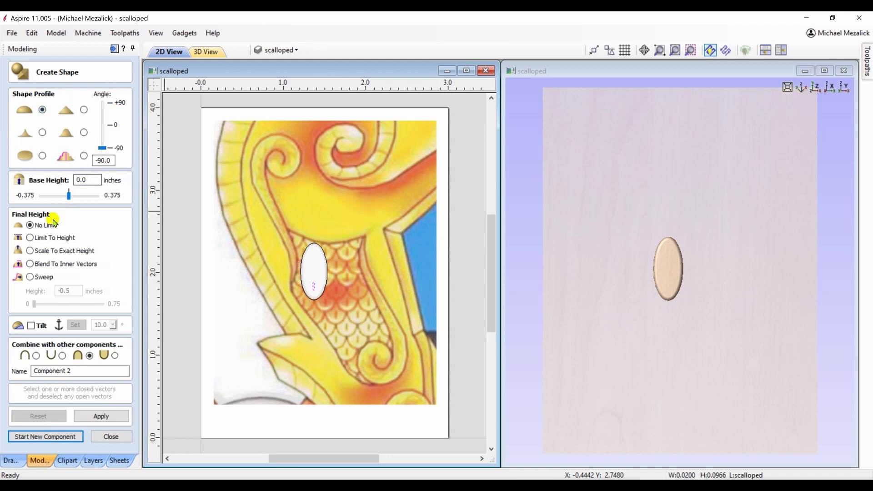
left_click(37, 355)
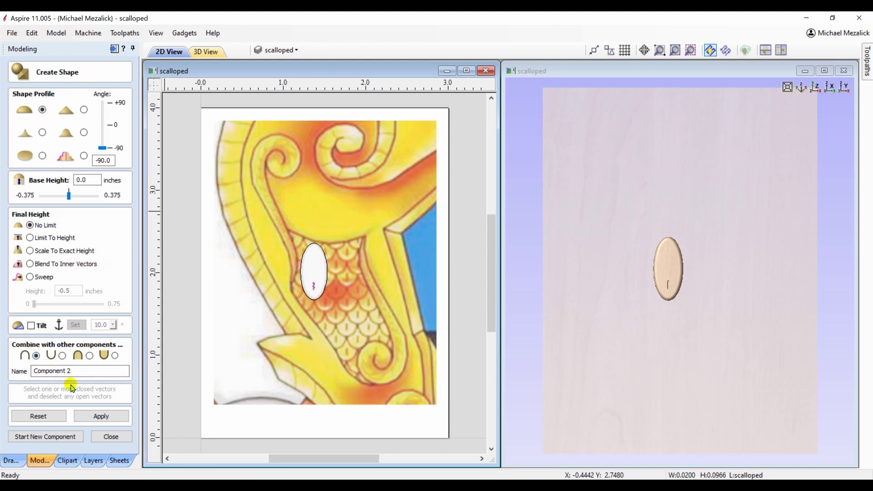
left_click(94, 419)
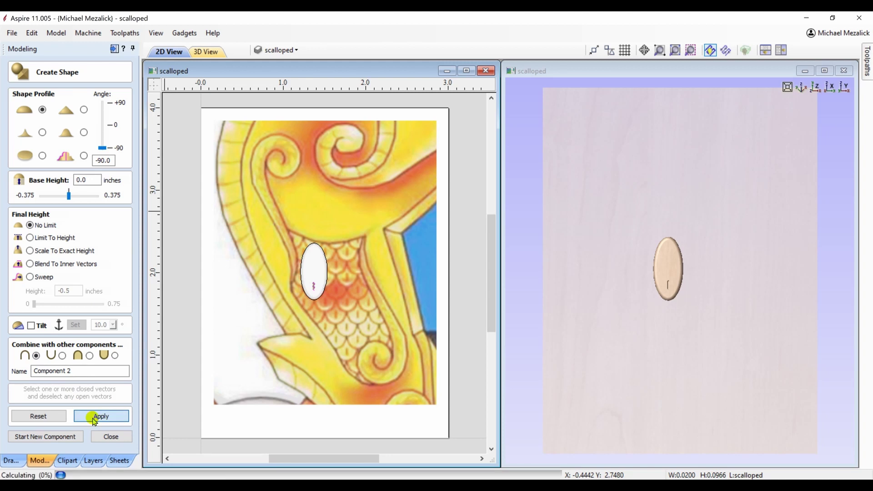
left_click(111, 437)
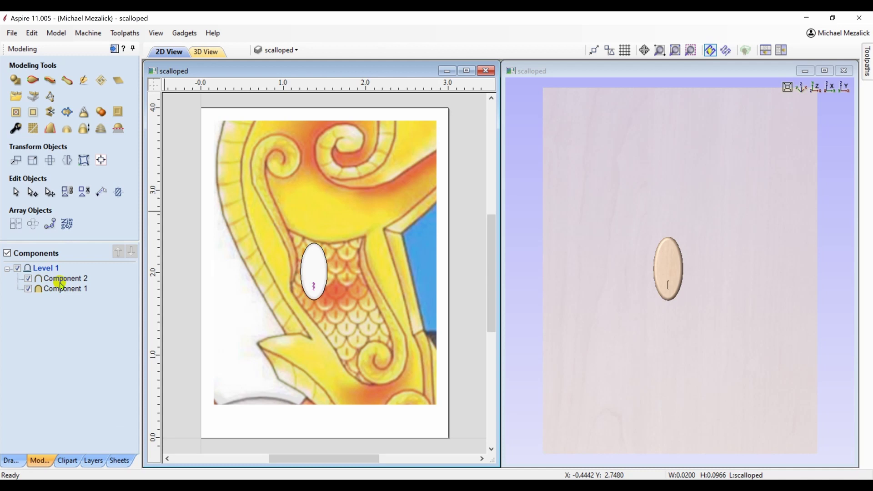
- Copy the visible model into a new component and hide Components 1 and 2
left_click(102, 112)
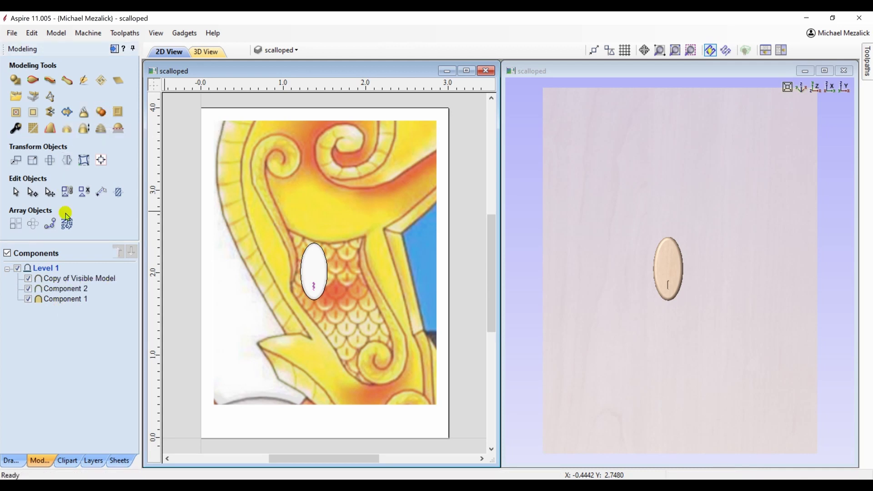
left_click(68, 278)
left_click(29, 289)
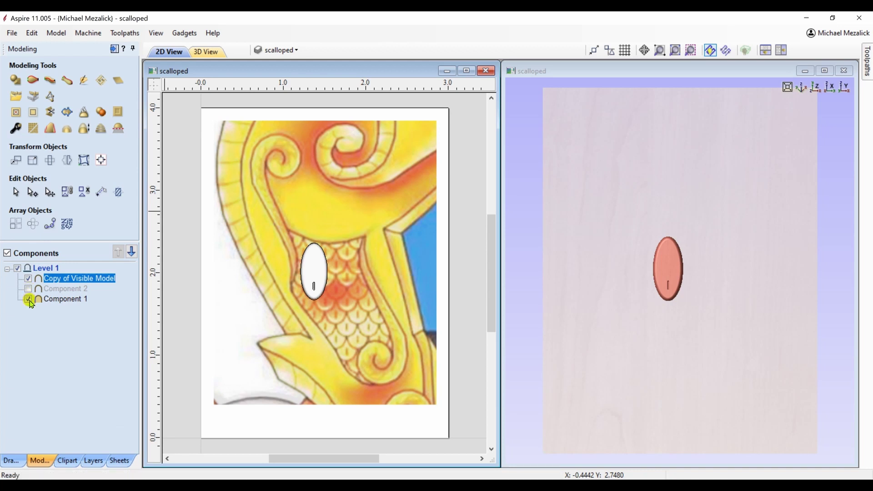
left_click(29, 300)
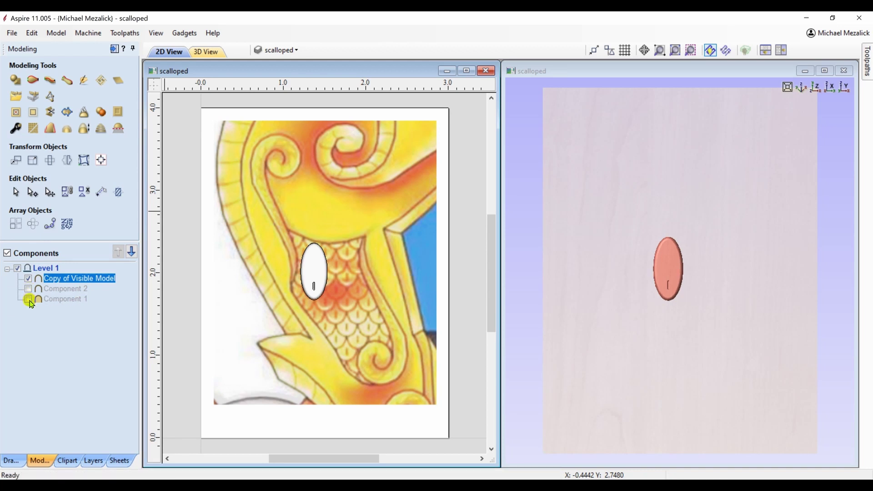
- Fade the copied ellipse 100% from bottom to top and bake the fade
left_click(315, 262)
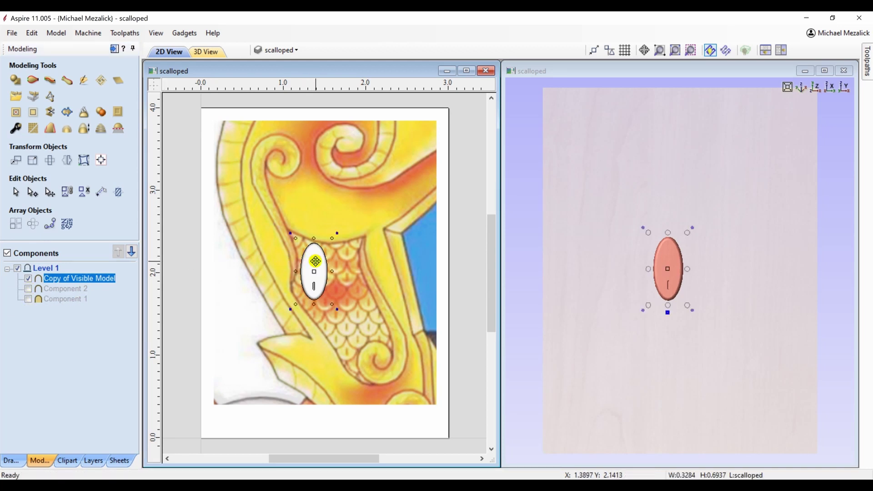
left_click(18, 128)
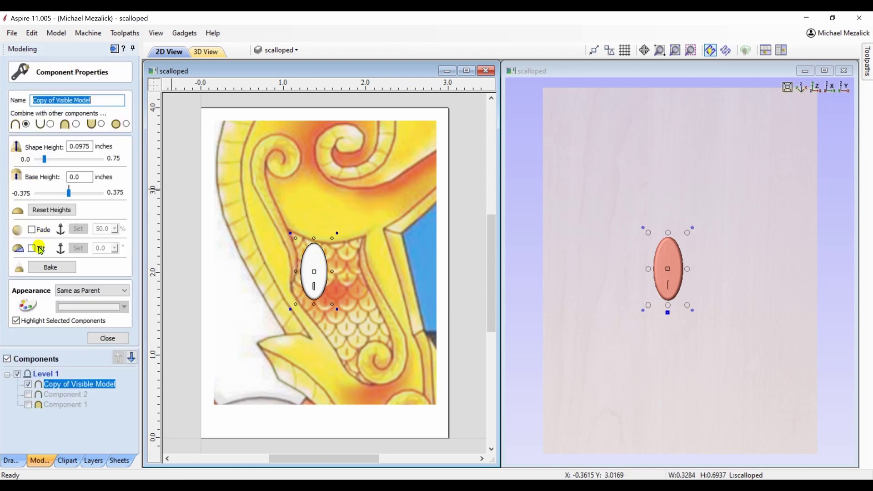
left_click(31, 230)
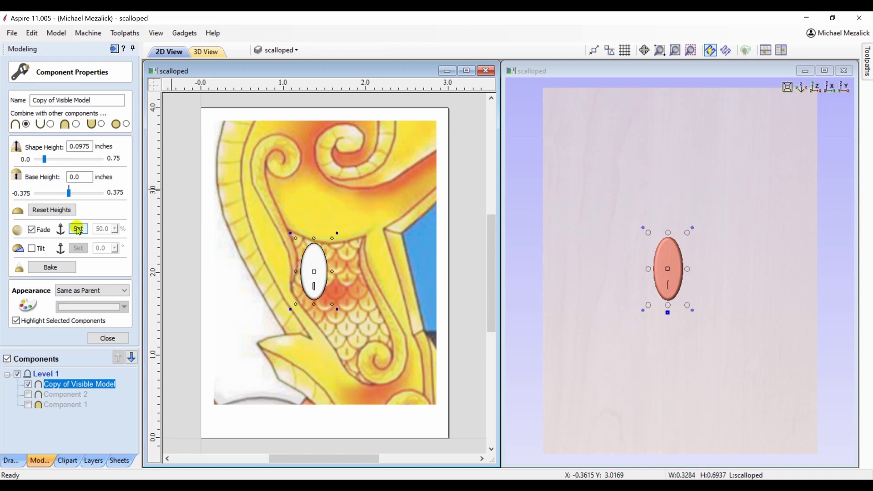
left_click(79, 229)
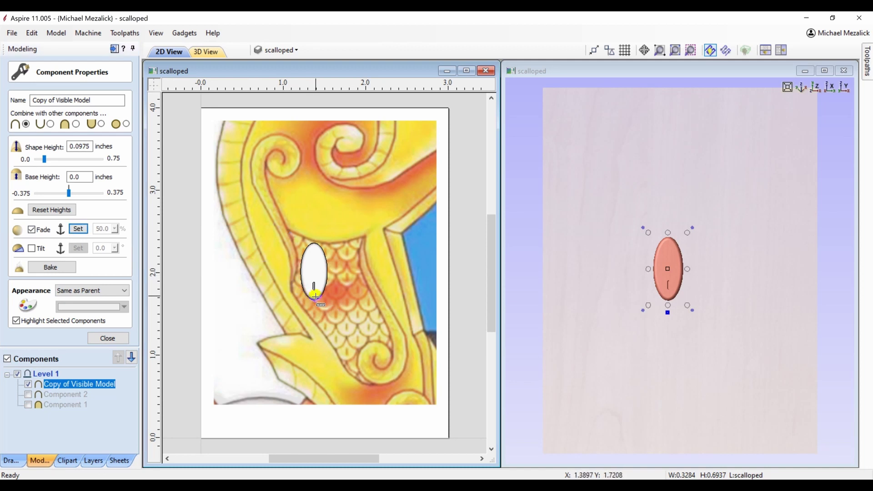
left_click_drag(315, 296, 316, 243)
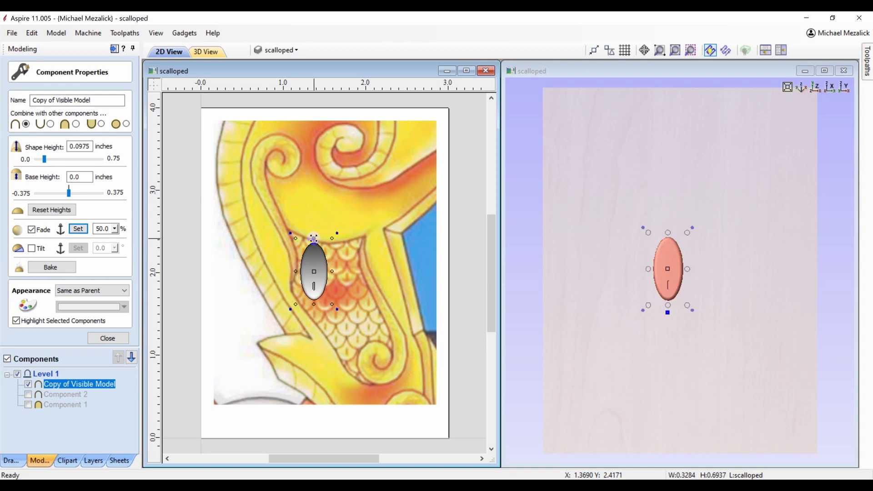
left_click_drag(559, 394, 741, 354)
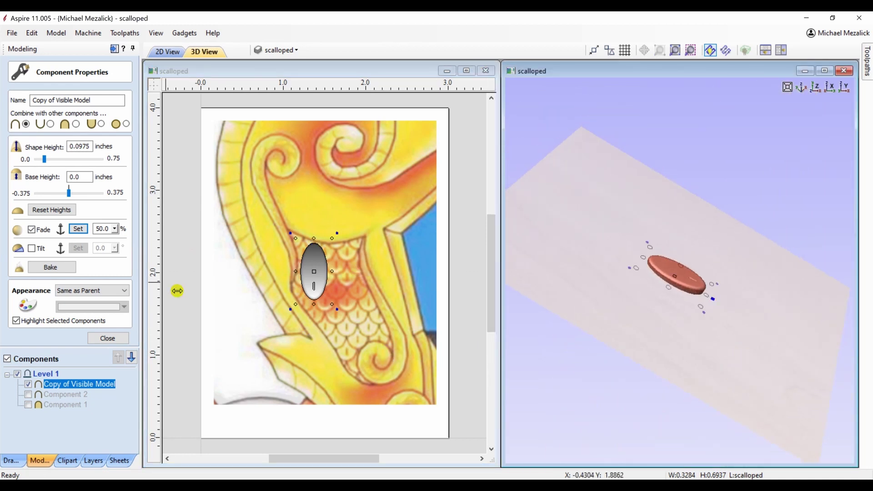
left_click(115, 229)
left_click(117, 241)
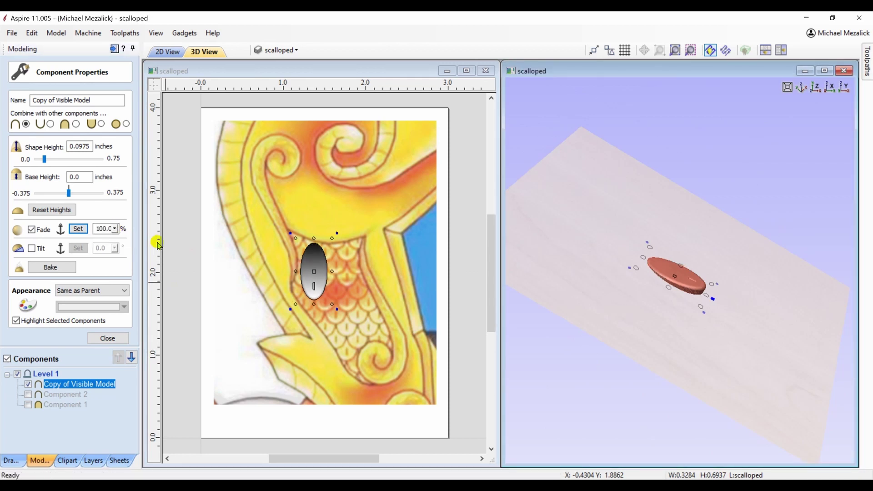
left_click(57, 269)
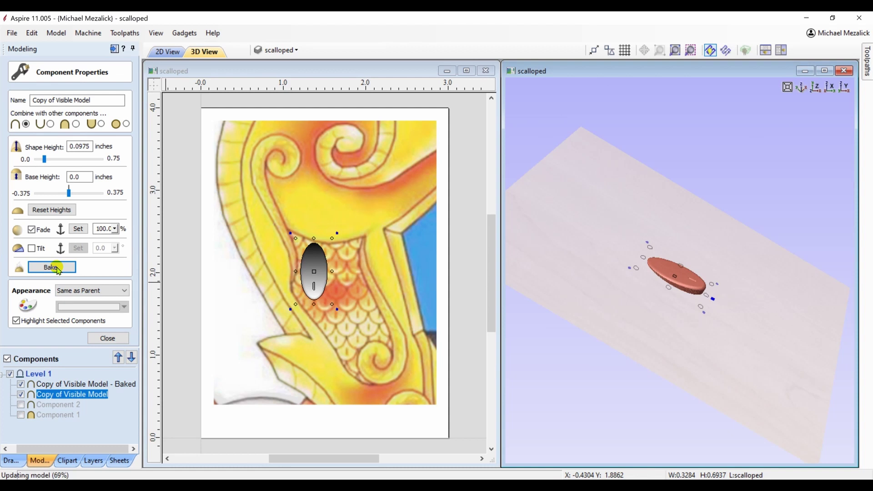
left_click(105, 337)
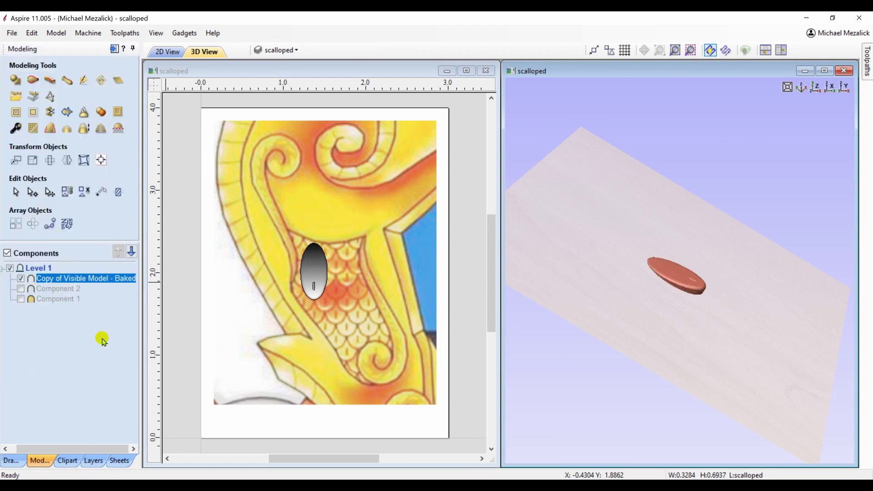
- Switch to the top view and select the baked ellipse component
left_click(816, 87)
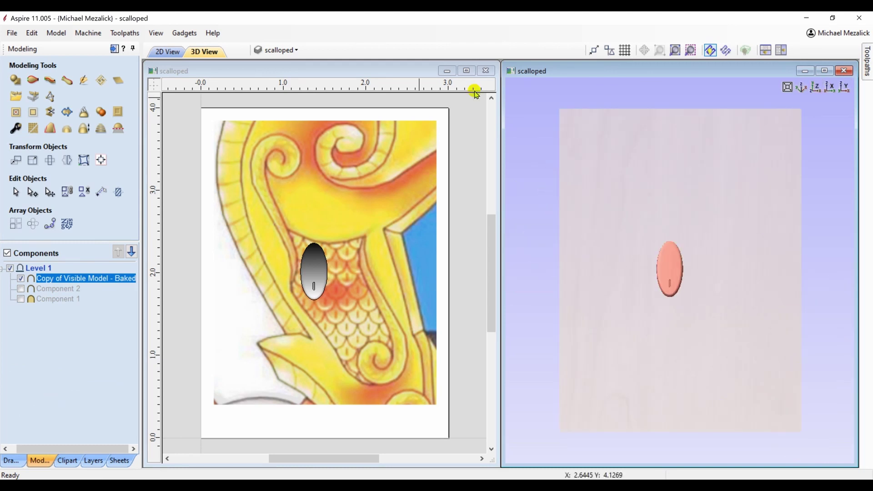
left_click(381, 104)
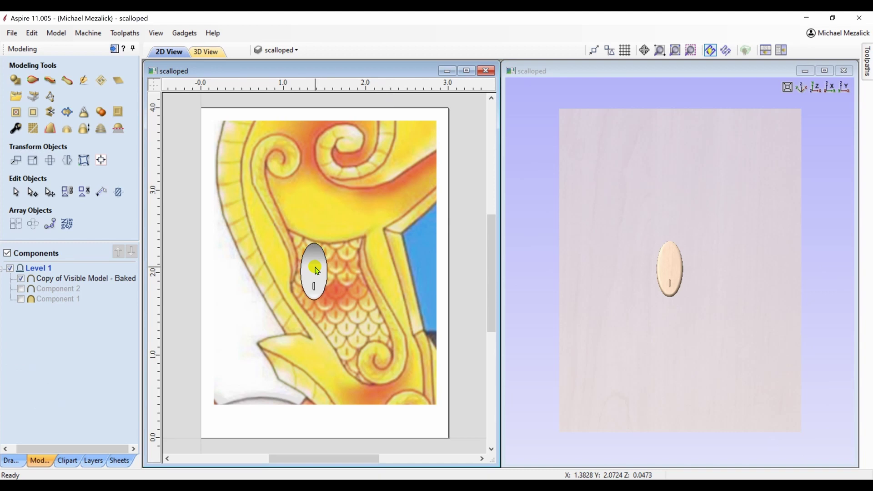
left_click(317, 271)
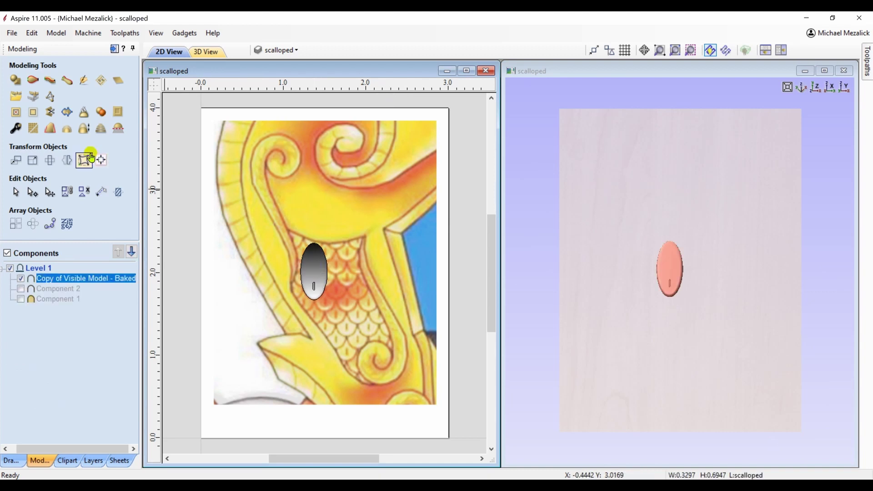
left_click(67, 160)
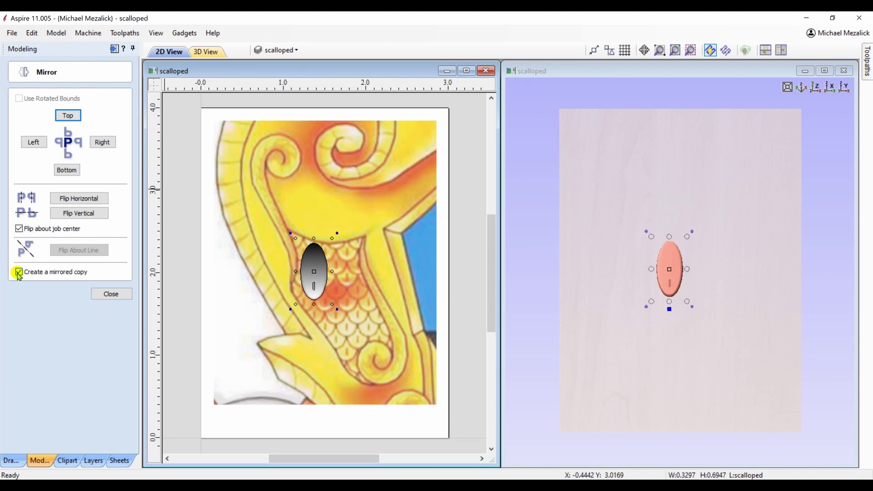
left_click(19, 228)
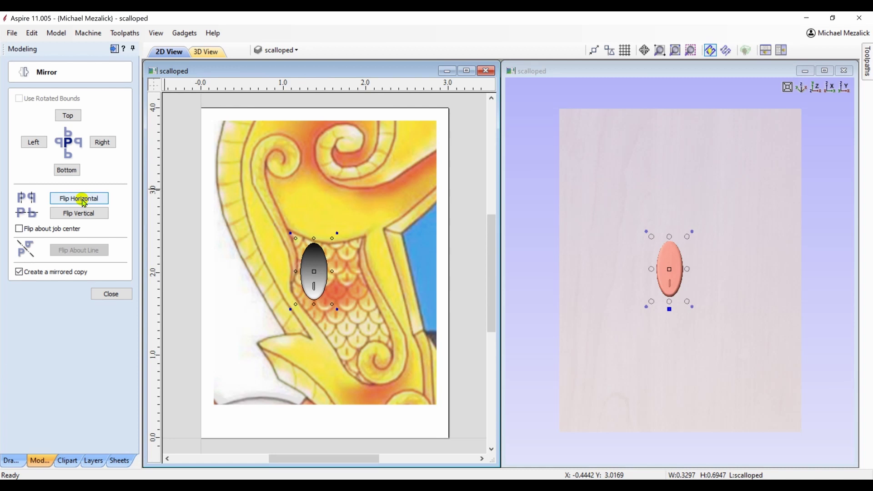
left_click(100, 142)
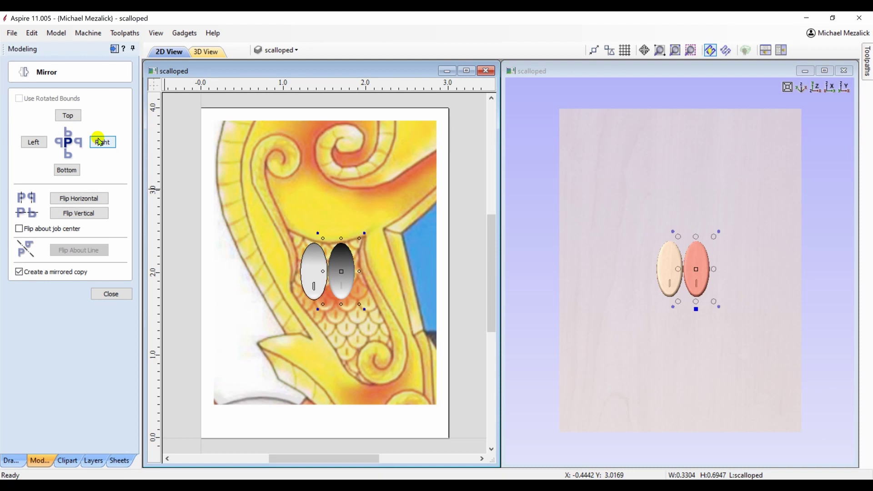
left_click(100, 142)
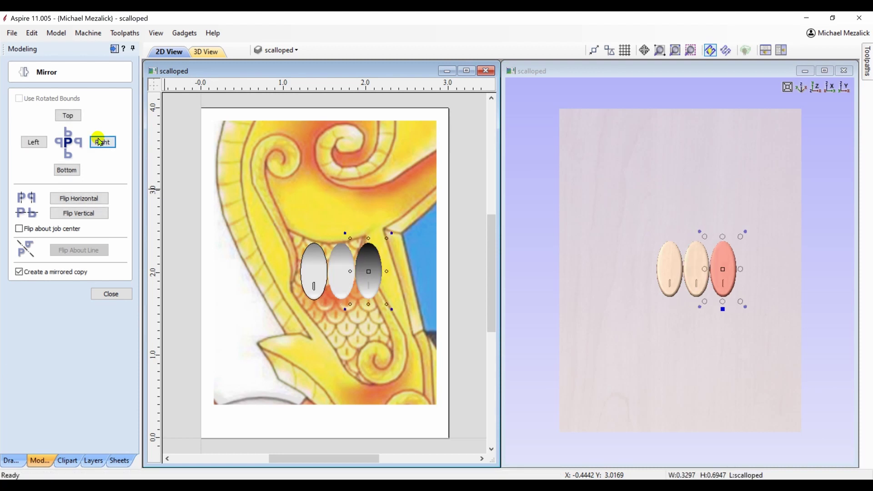
left_click(100, 142)
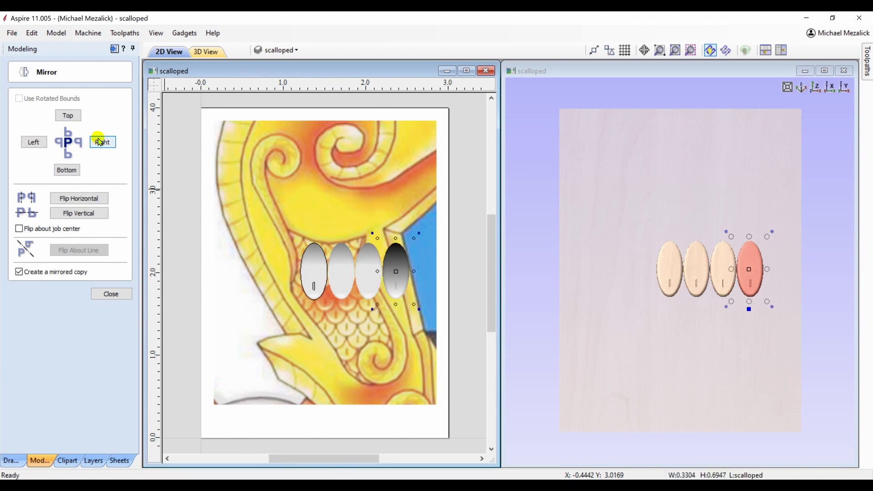
key("ctrl+z")
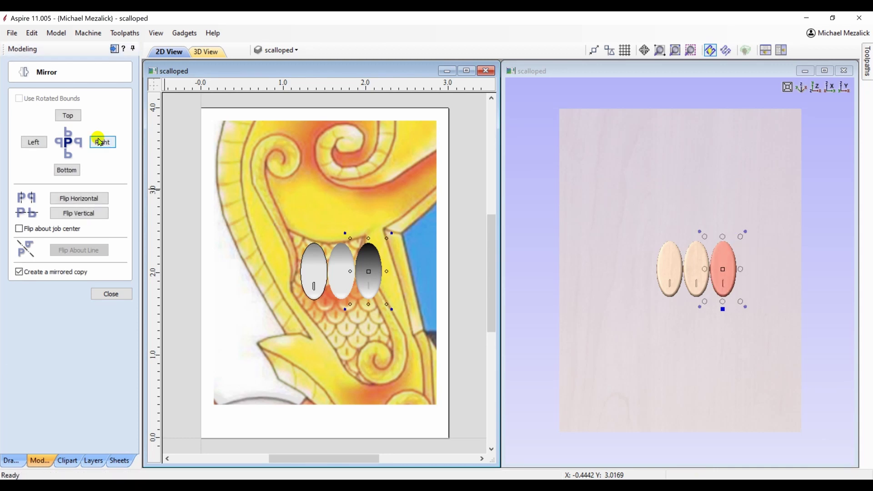
key("ctrl+z")
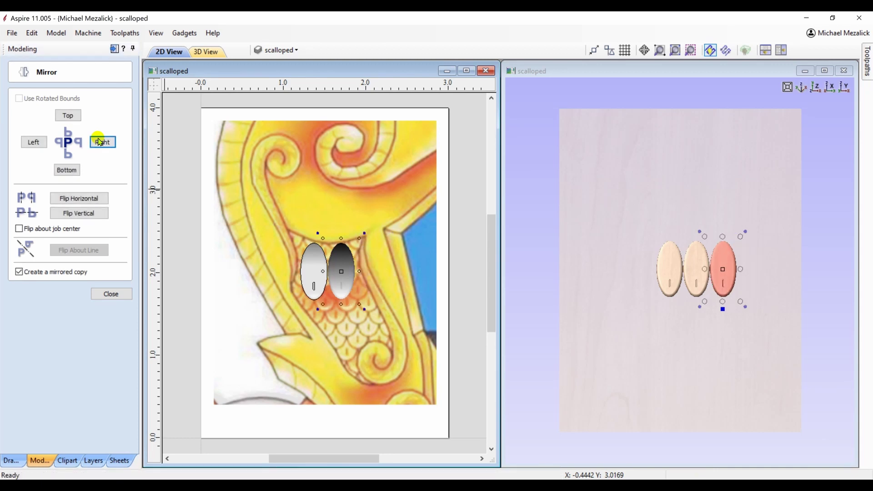
key("ctrl+z")
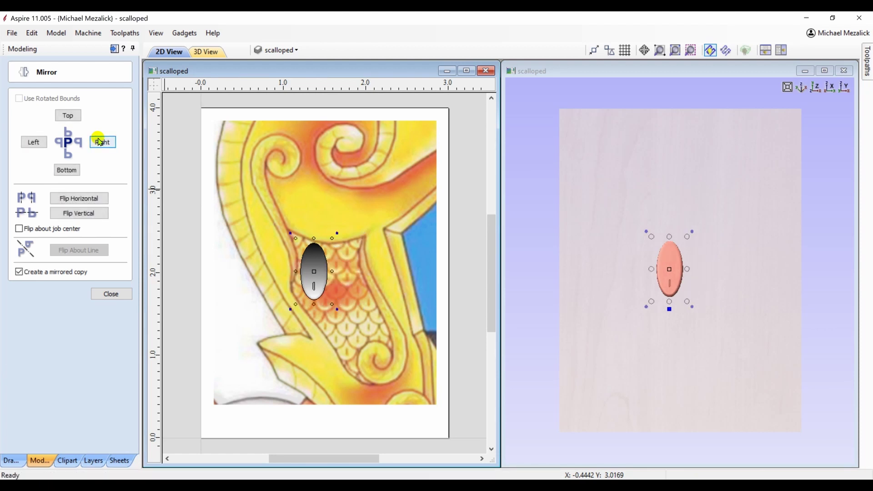
left_click(111, 294)
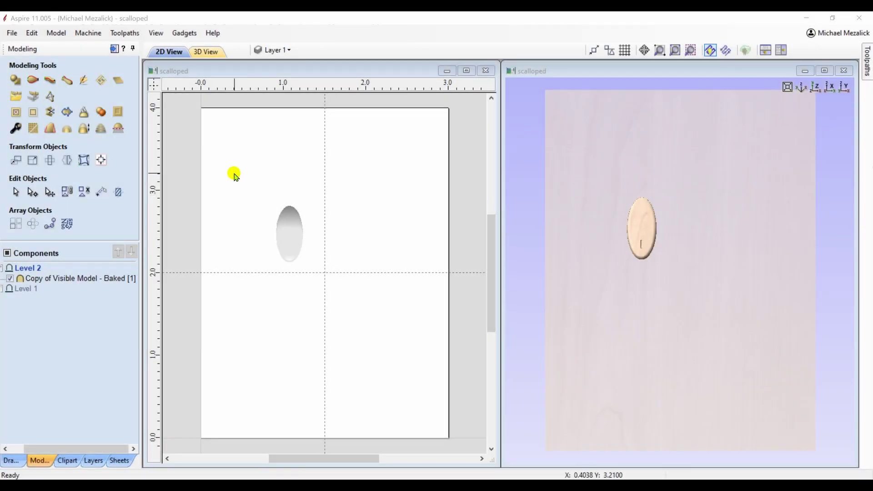
- Trial an array copy of the baked ellipse with 0.2 X offset, then undo it
left_click(289, 242)
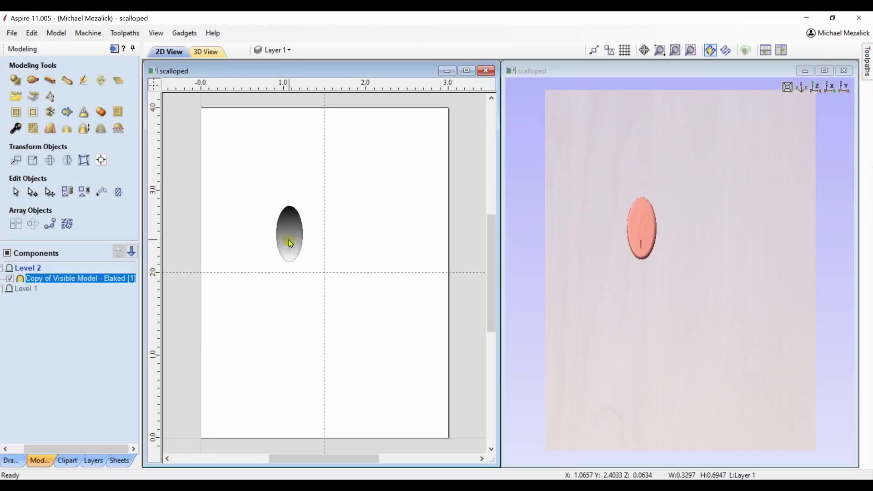
left_click(16, 225)
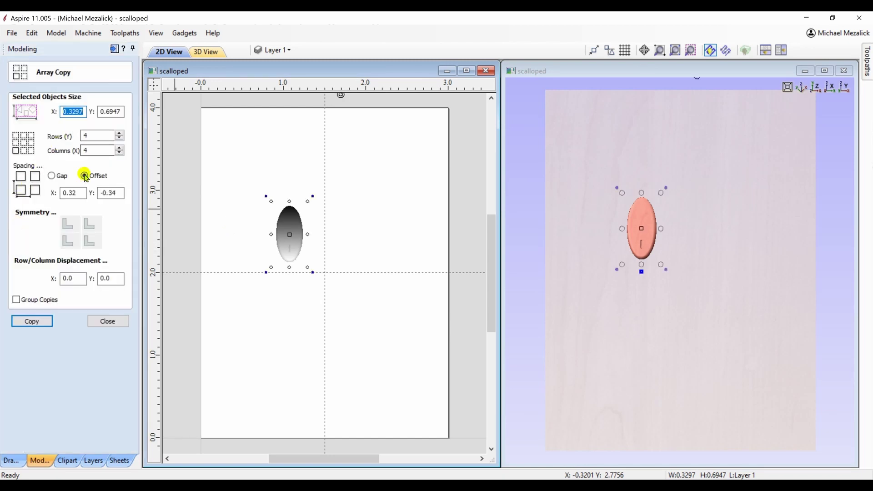
left_click(79, 193)
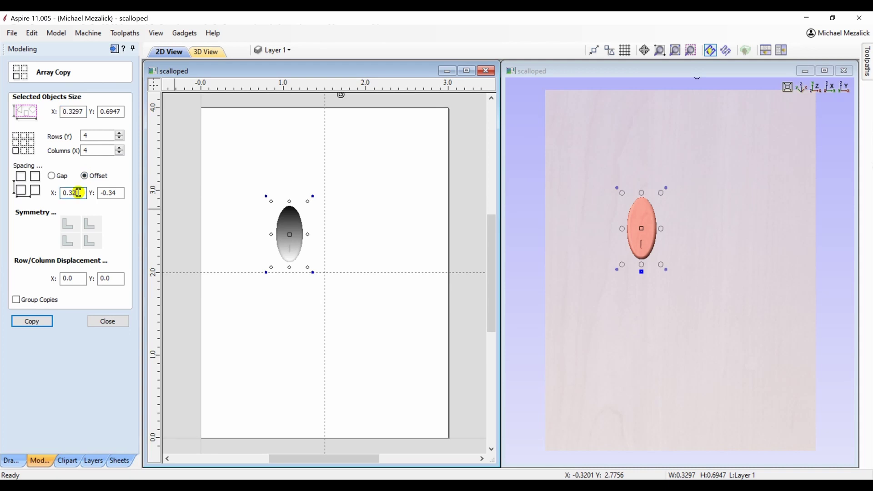
key("BackSpace")
key("BackSpace")
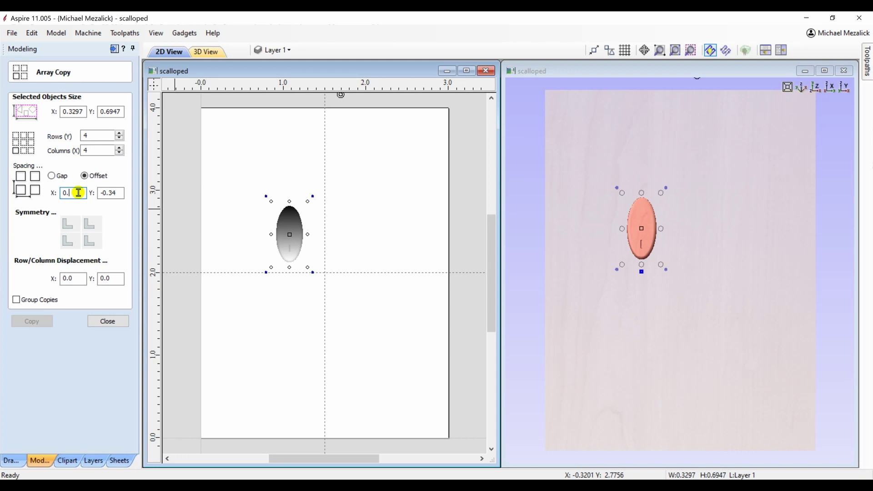
type("2")
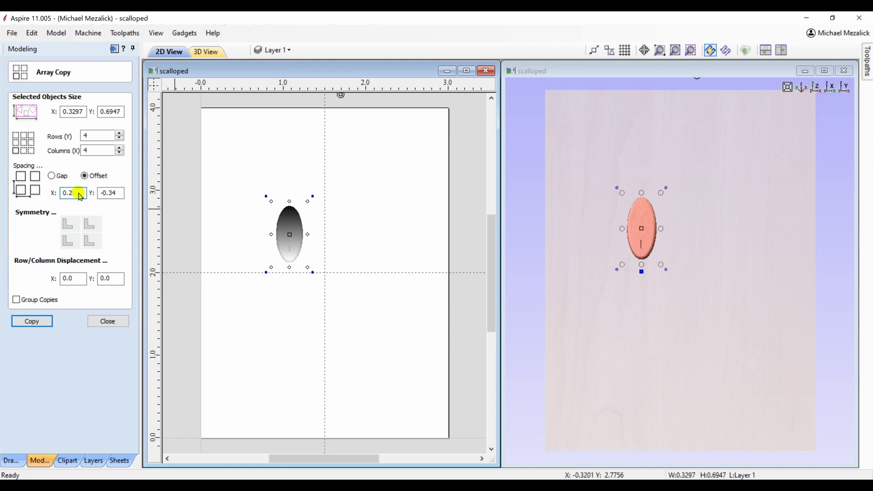
left_click(32, 321)
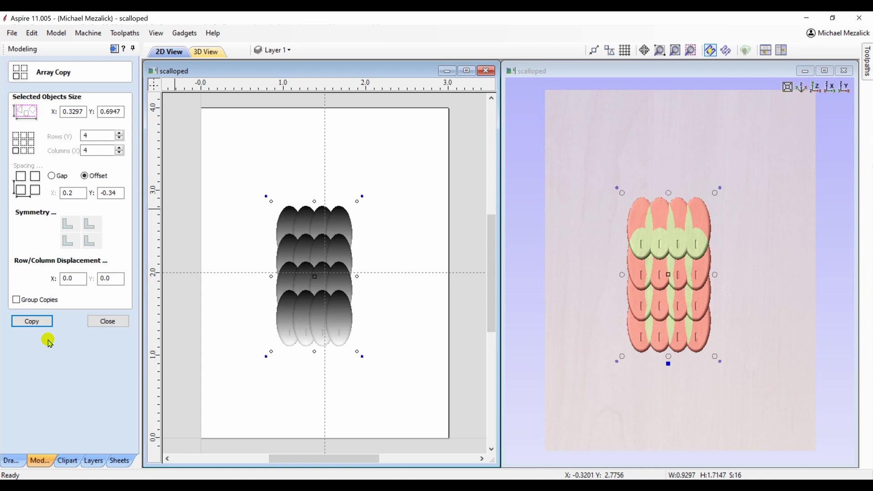
key("ctrl+z")
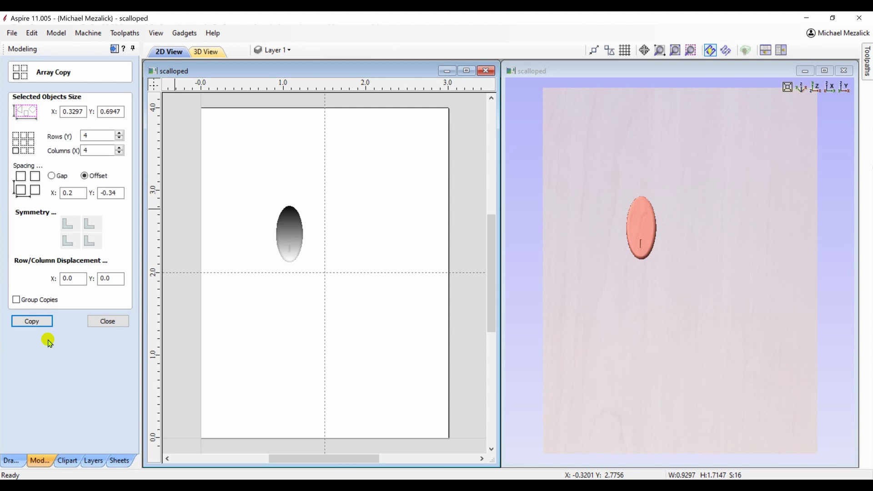
- Trial the 4×4 array again with 0.34 offsets, then undo it
left_click(77, 189)
key("BackSpace")
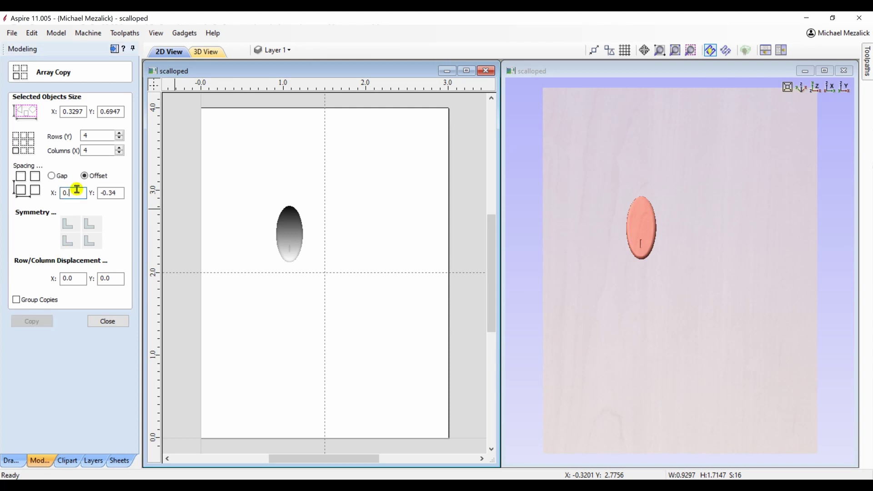
type("35")
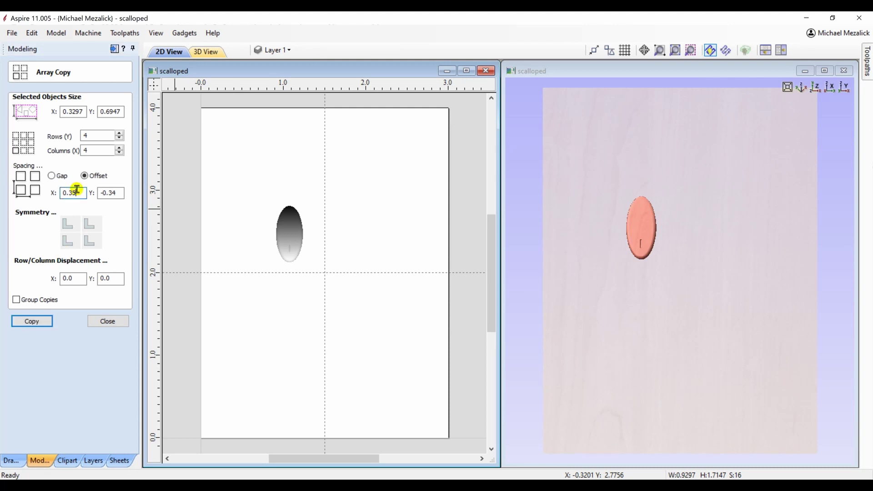
key("BackSpace")
type("4")
left_click(33, 321)
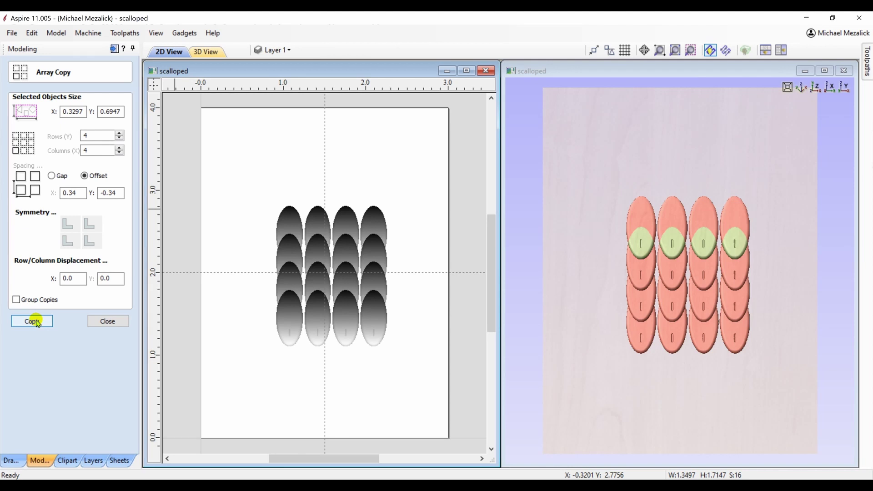
key("ctrl+z")
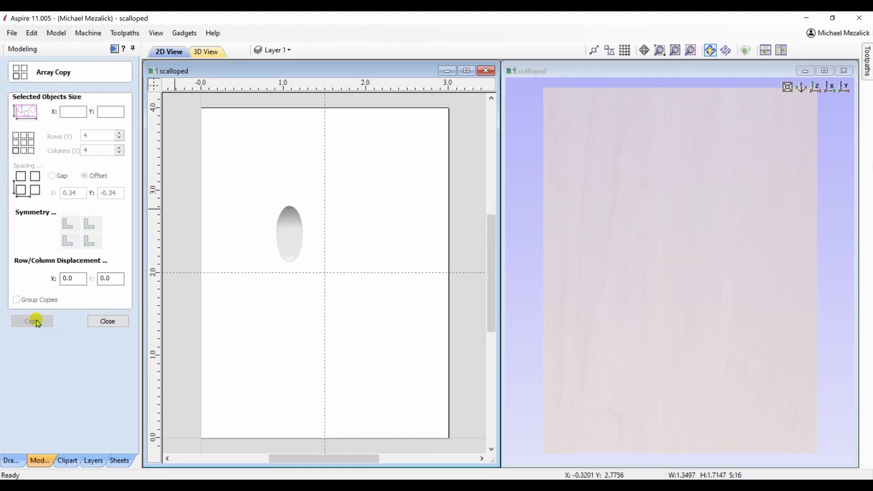
- Set row displacement X to 0.16 and copy the ellipse into a staggered 4×4 array
left_click(80, 278)
key("BackSpace")
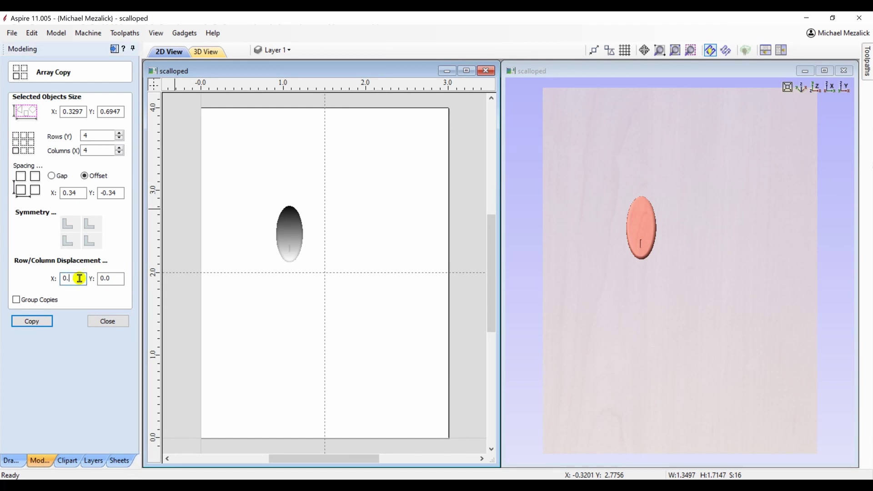
type("16")
left_click(36, 322)
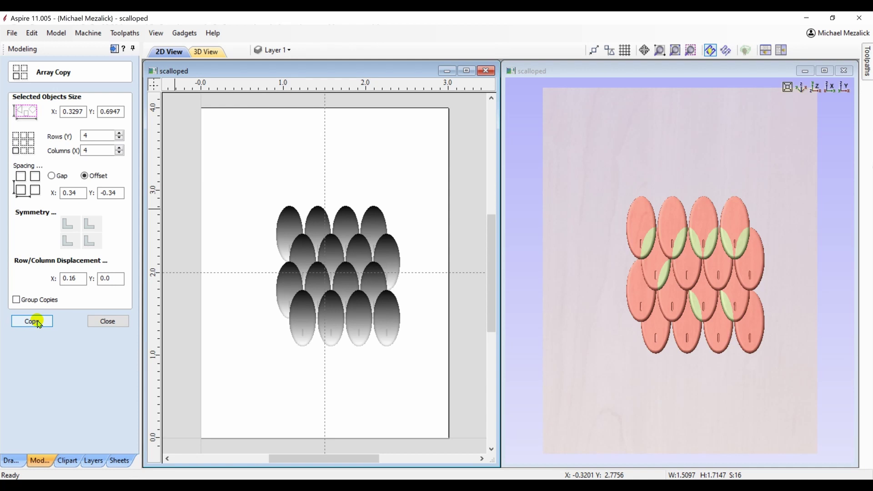
- Group the 16 ellipse copies, collapse the group, and shrink the pattern by its corner handle
left_click(104, 321)
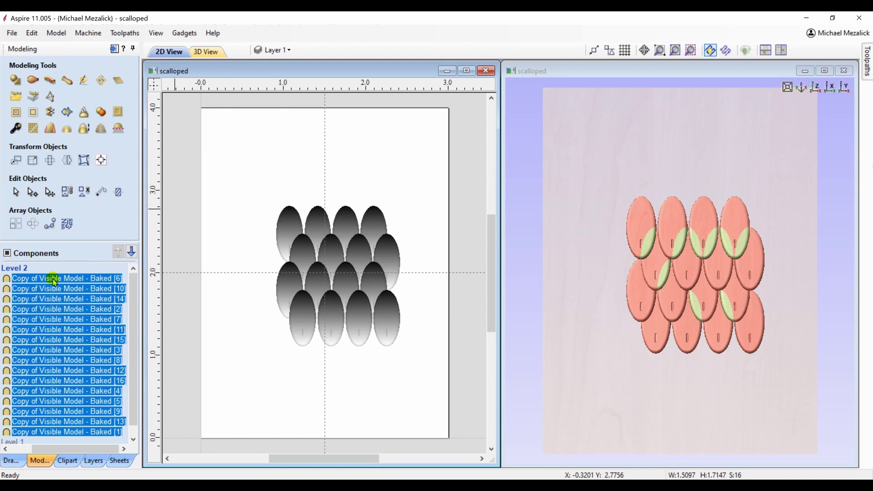
key("g")
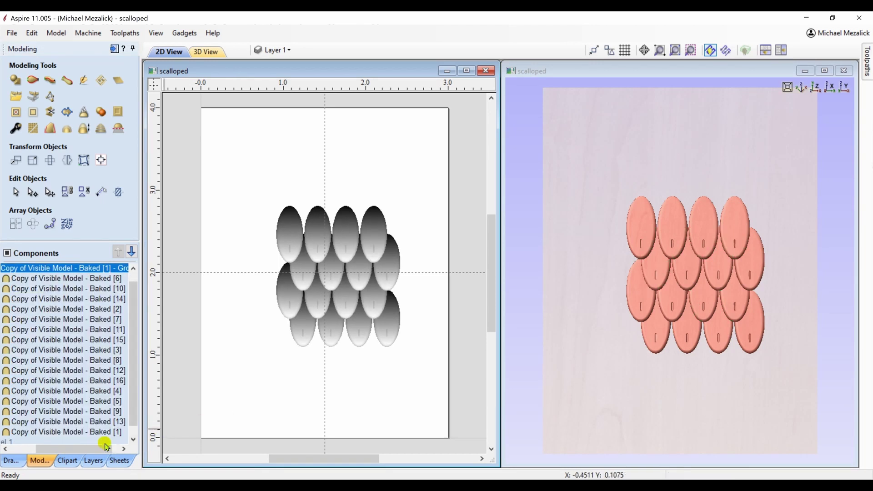
left_click_drag(101, 448, 66, 450)
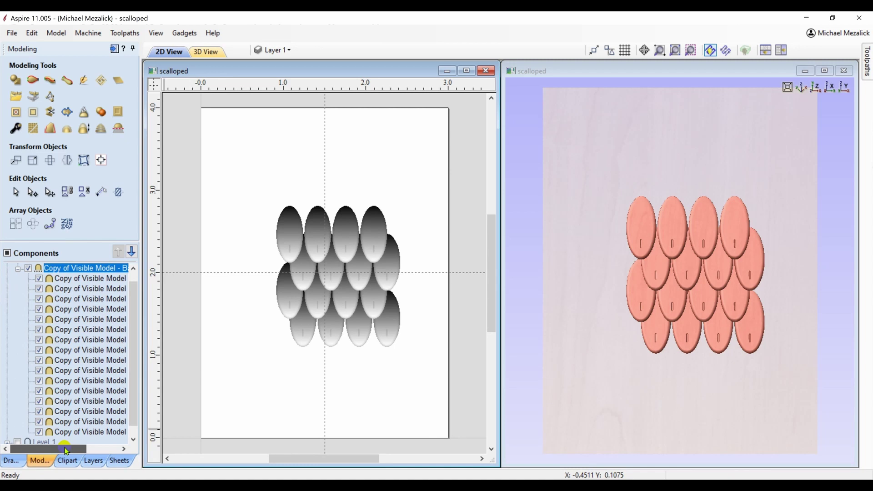
left_click(17, 269)
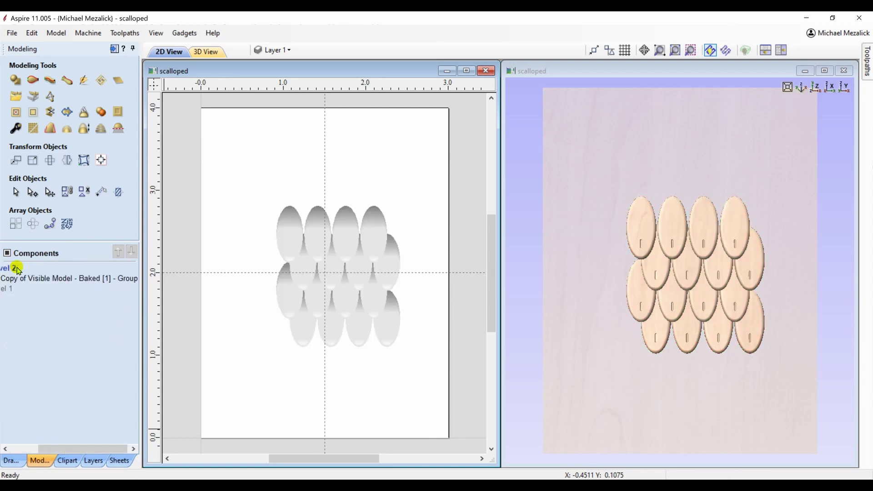
left_click(293, 238)
left_click(293, 238)
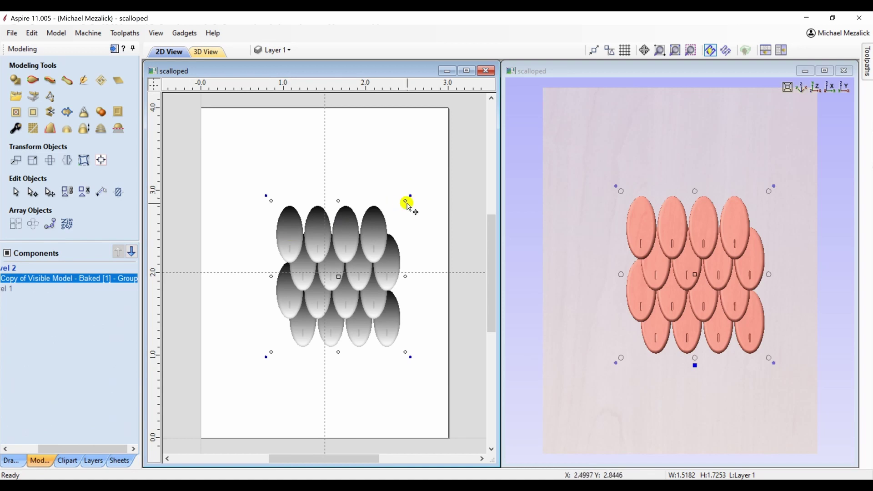
left_click_drag(406, 201, 318, 309)
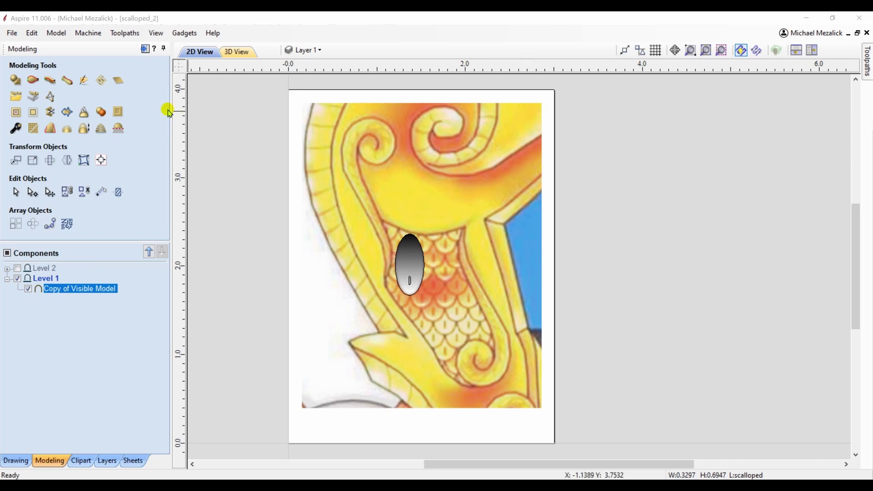
- Create a texture area with -50% vertical spacing, then apply a 50% X shift
left_click(99, 81)
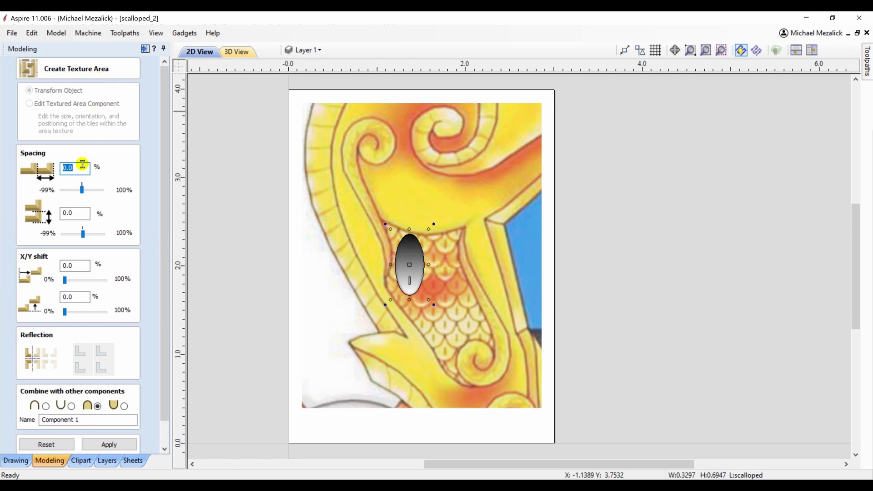
left_click(73, 213)
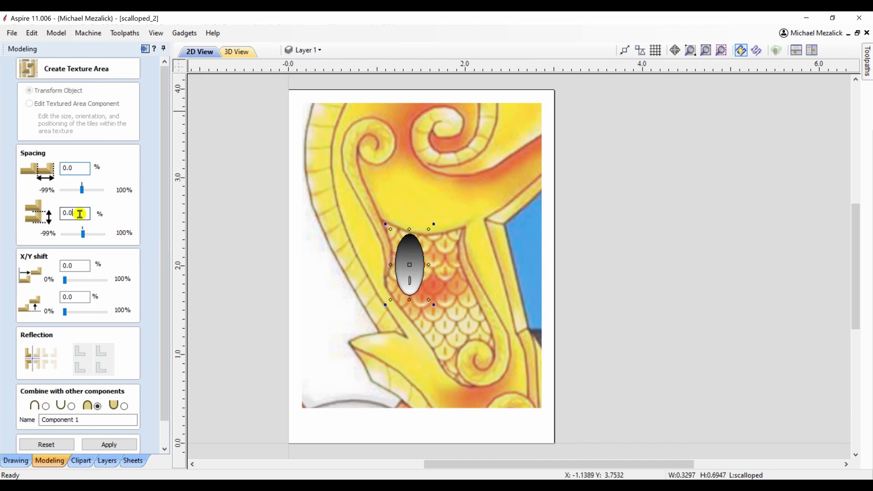
type("-50")
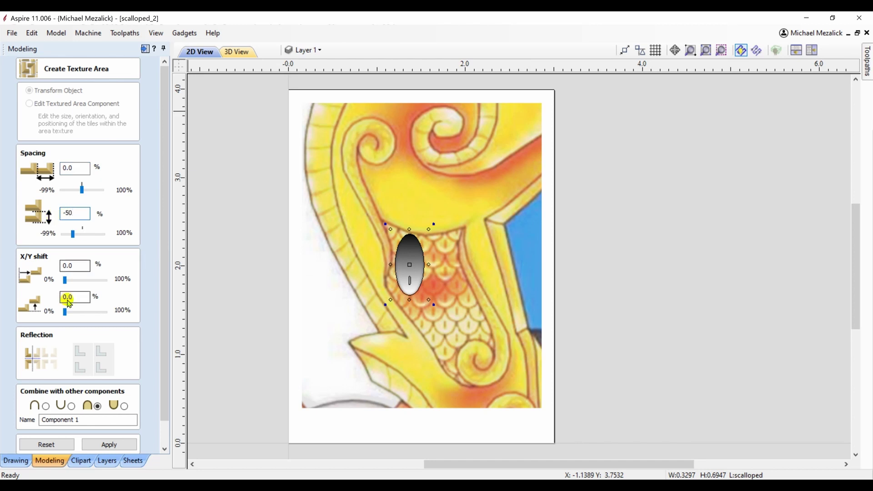
left_click(101, 445)
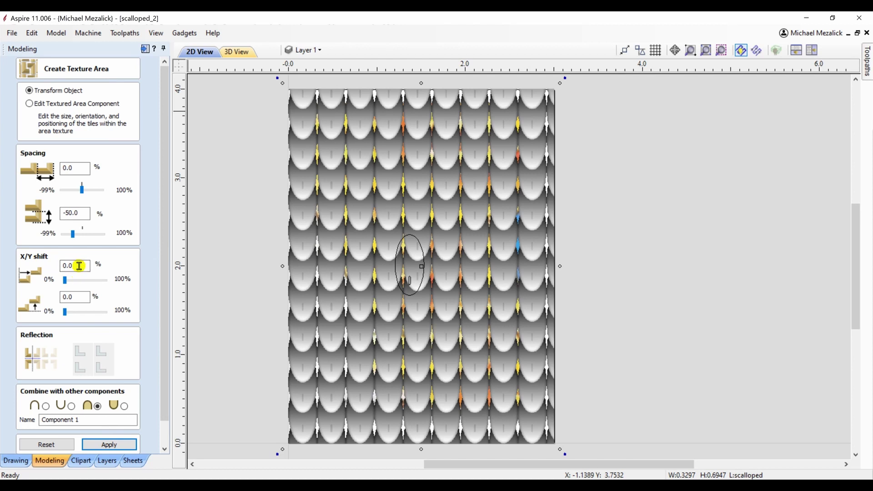
double_click(79, 266)
type("50")
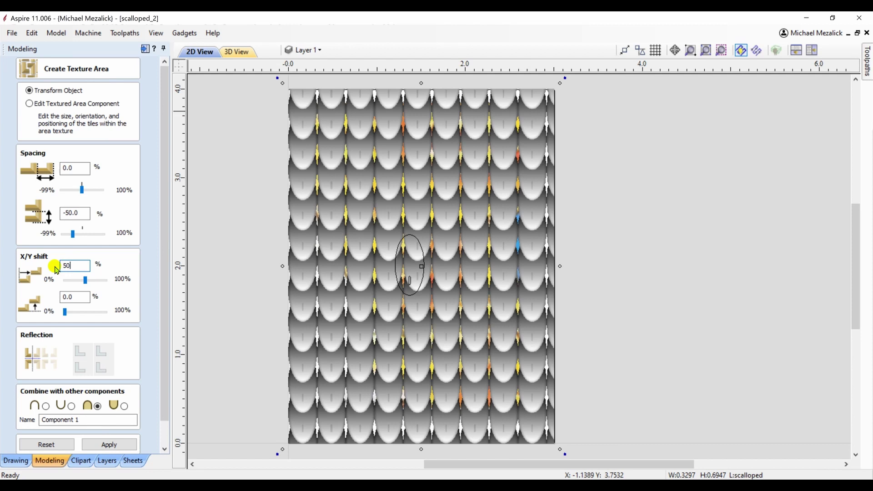
left_click(109, 446)
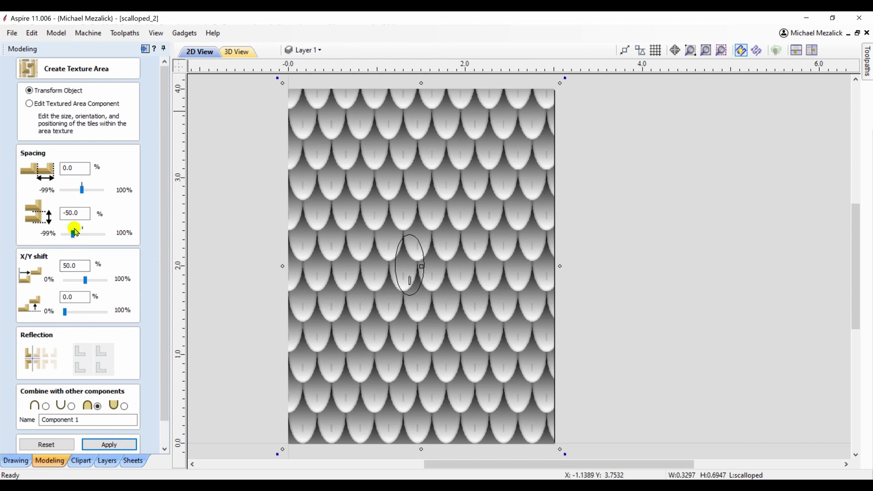
- Tighten the texture's vertical spacing to -75% and apply it
left_click(81, 214)
key("BackSpace")
key("BackSpace")
key("BackSpace")
key("BackSpace")
key("BackSpace")
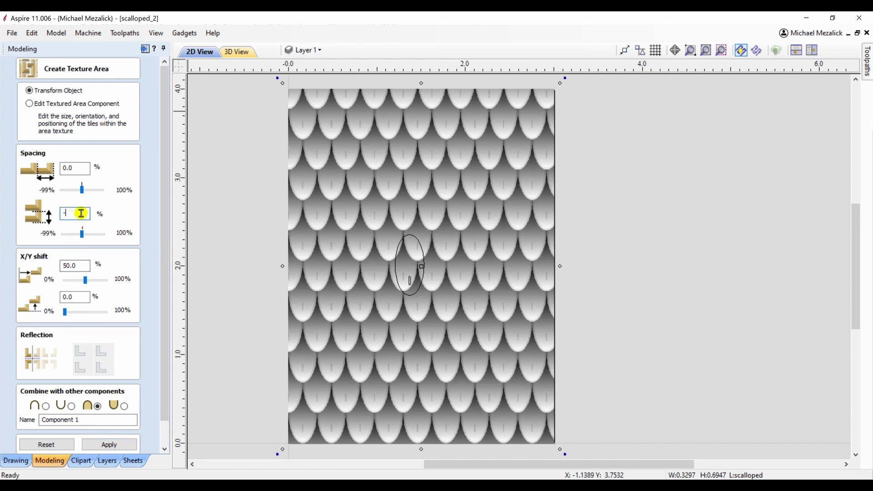
type("-75")
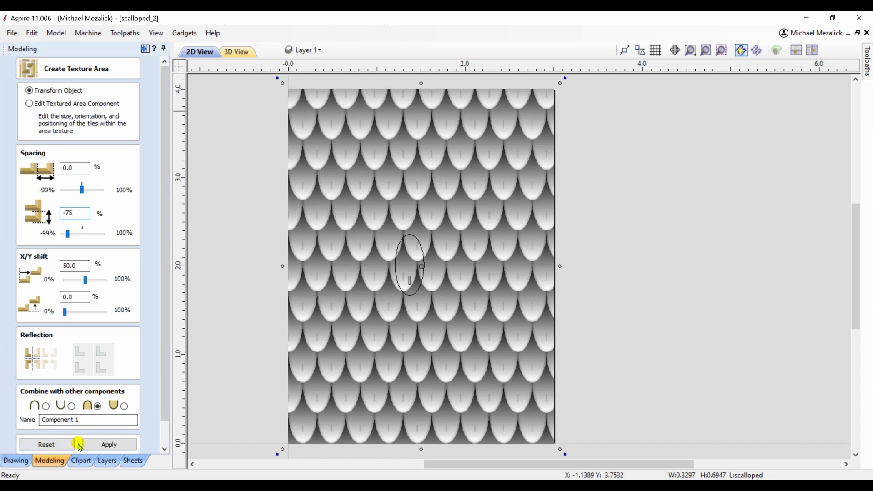
left_click(103, 446)
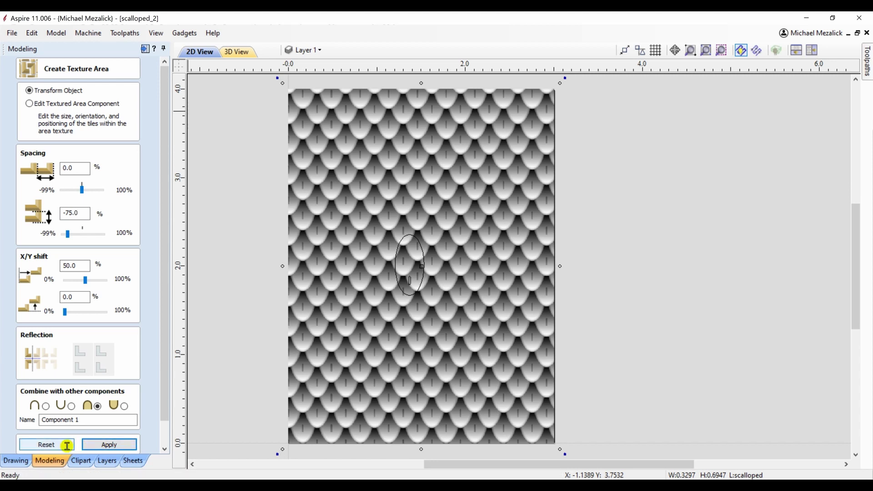
left_click_drag(164, 389, 160, 415)
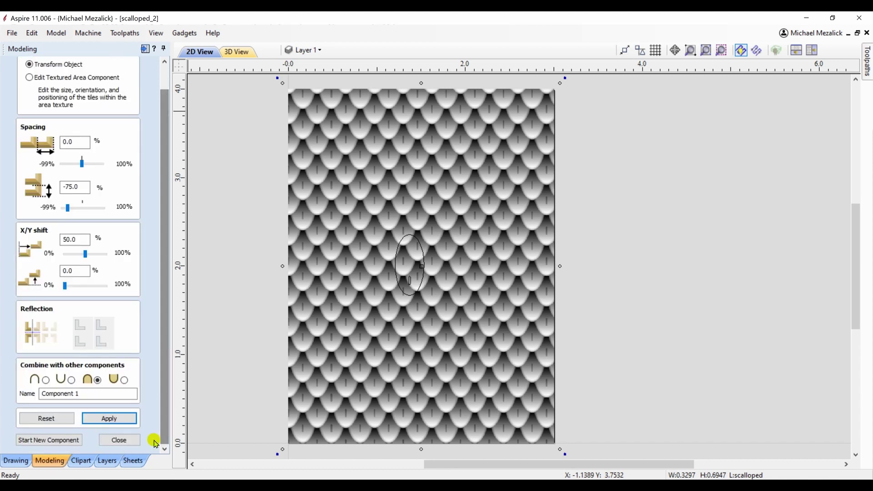
left_click(111, 440)
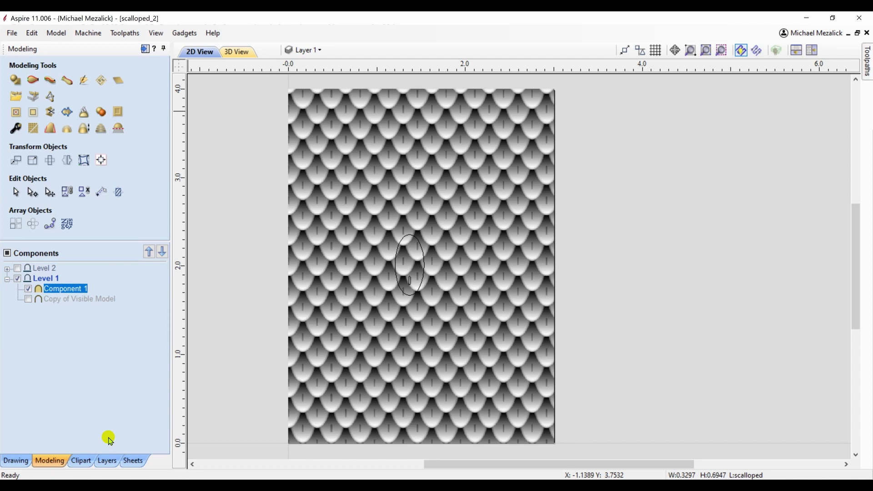
- Tile the 2D and 3D views, trial-shrink the textured relief, then reselect full-size Component 1
key("F4")
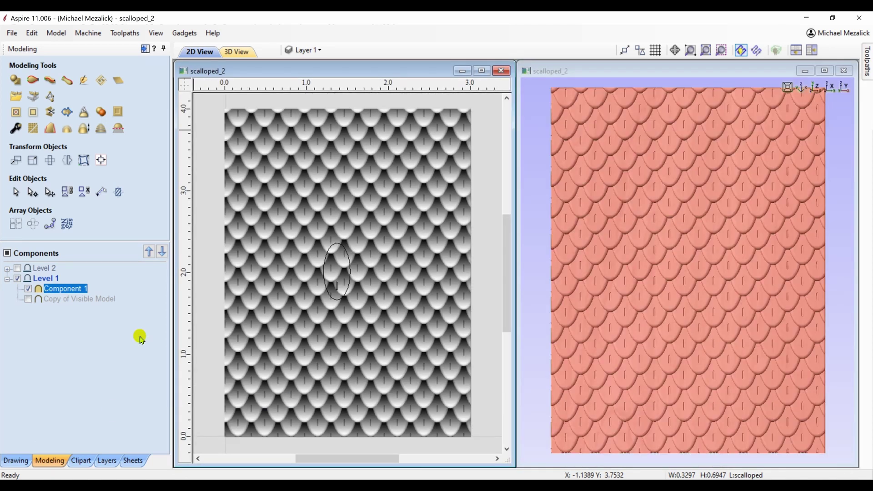
left_click(265, 230)
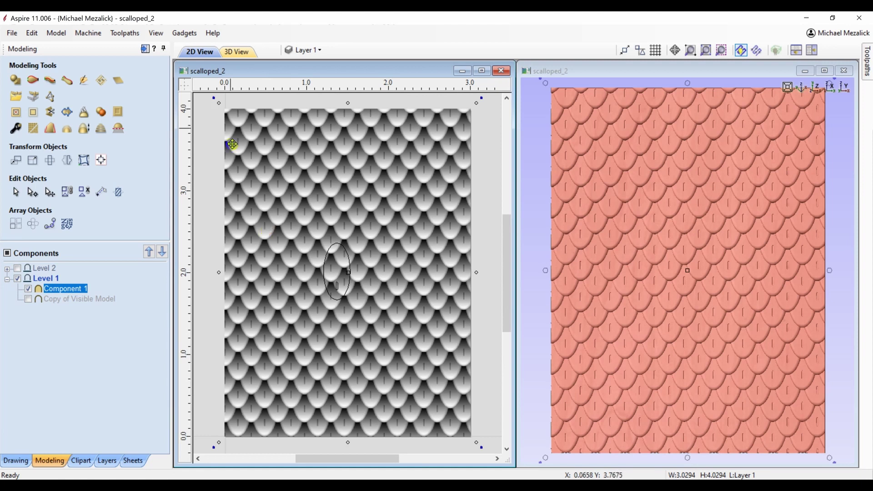
left_click_drag(219, 102, 291, 179)
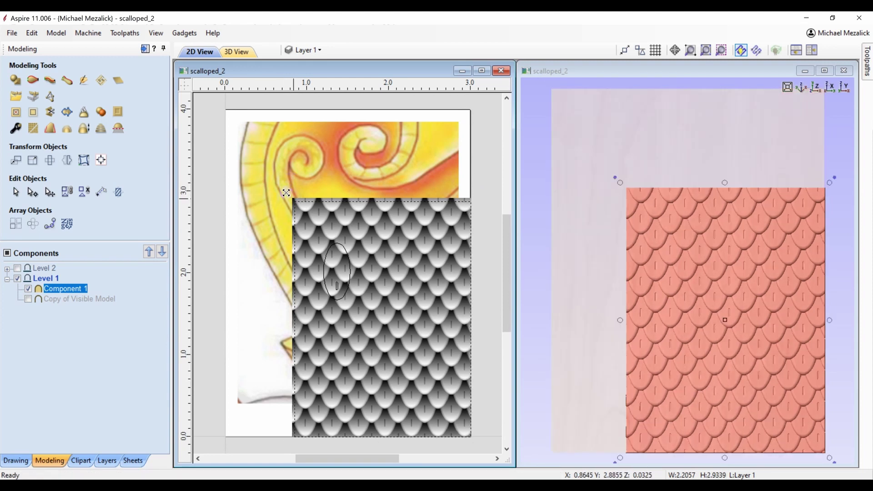
left_click_drag(286, 192, 365, 274)
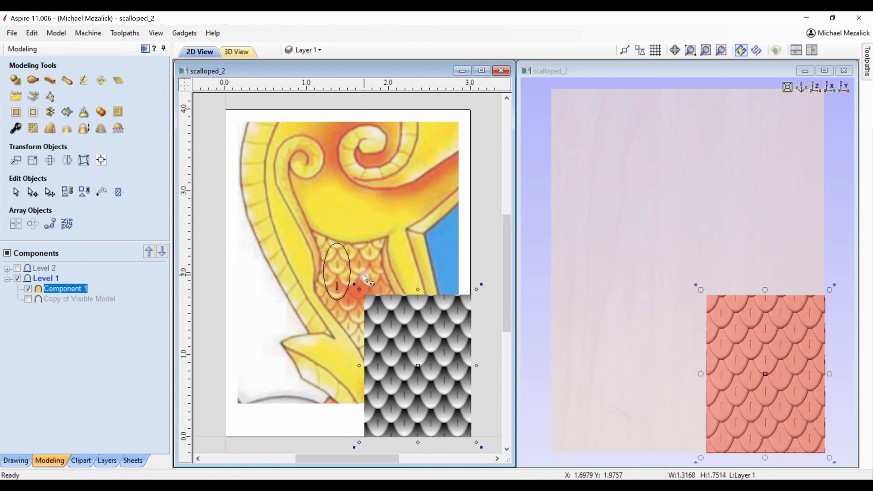
left_click(365, 276)
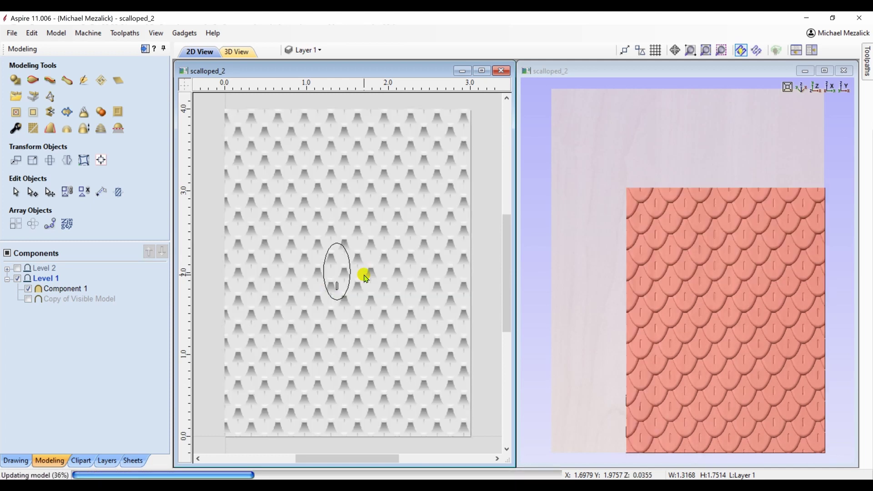
left_click(366, 278)
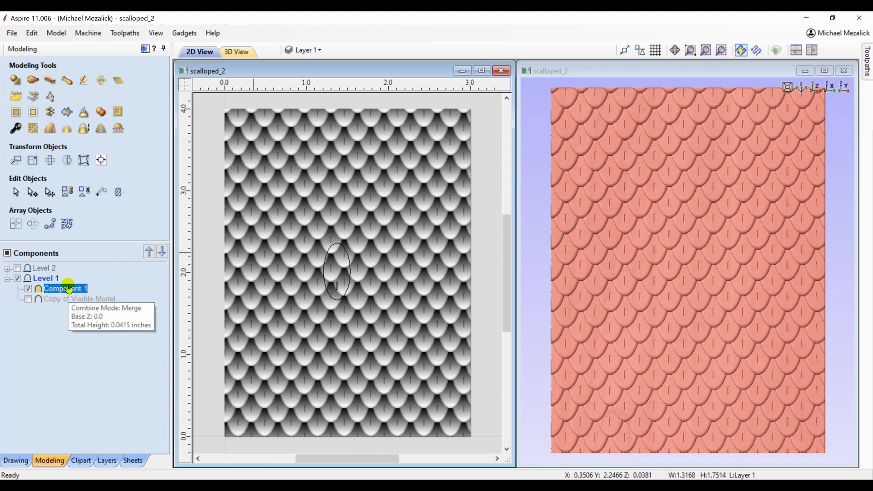
- Enlarge the texture area's repeating tile so about seven bigger scales span the board, and reapply
left_click(103, 81)
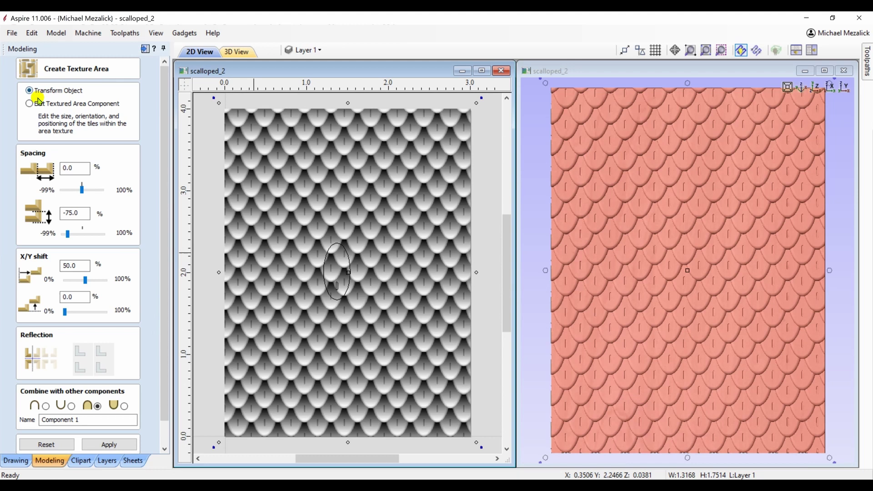
left_click(29, 102)
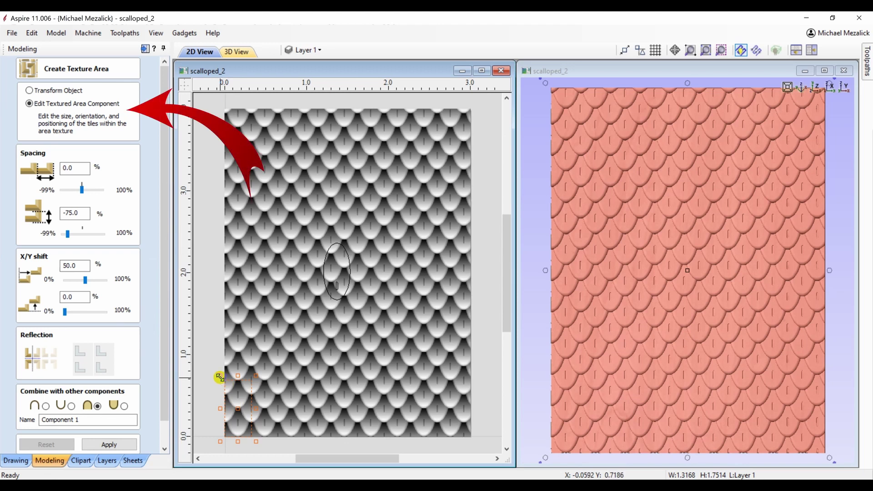
left_click_drag(220, 376, 227, 389)
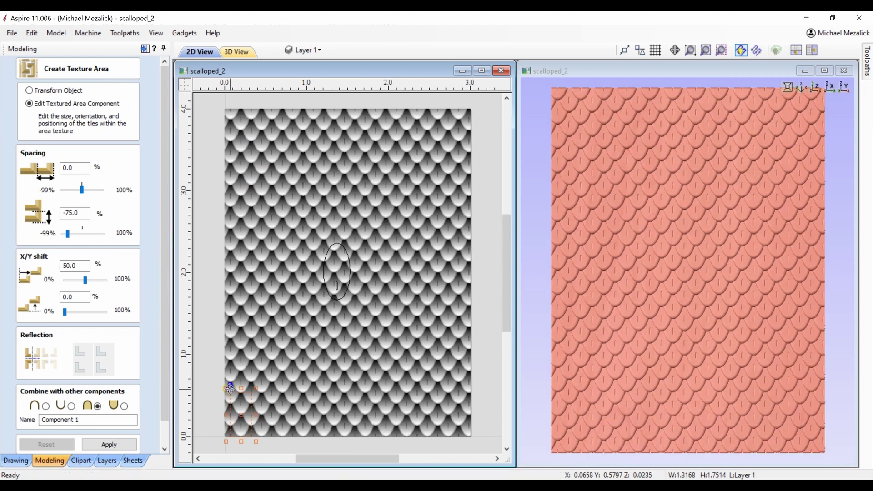
left_click_drag(240, 388, 240, 407)
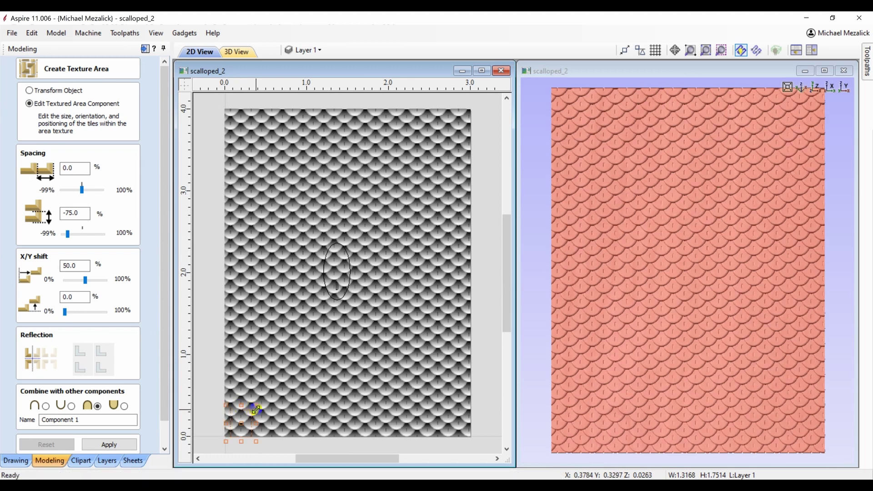
left_click_drag(255, 407, 304, 312)
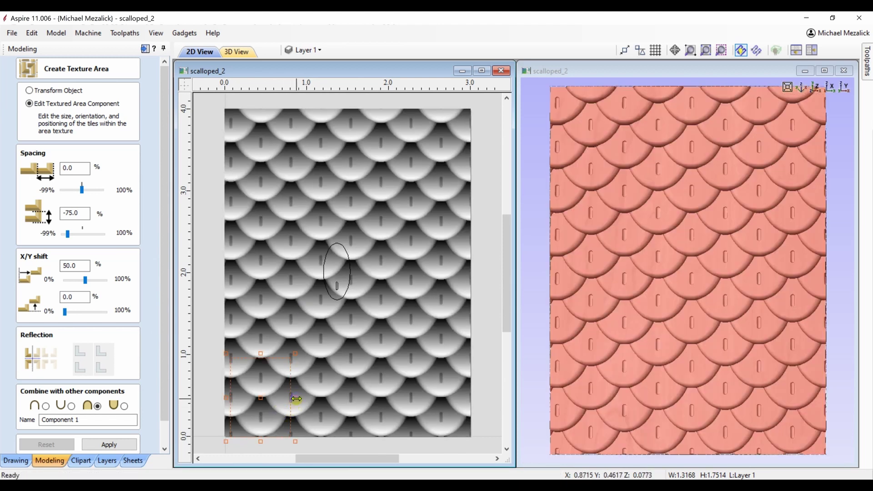
left_click_drag(296, 399, 271, 402)
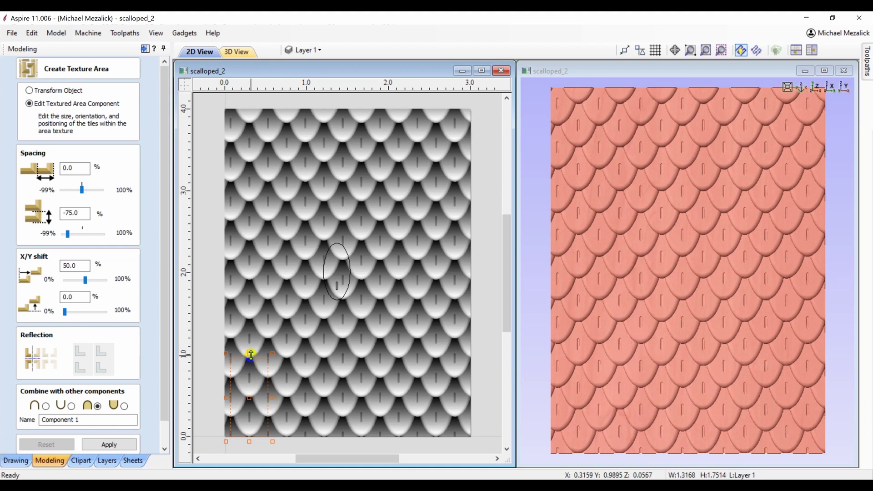
left_click_drag(251, 354, 251, 374)
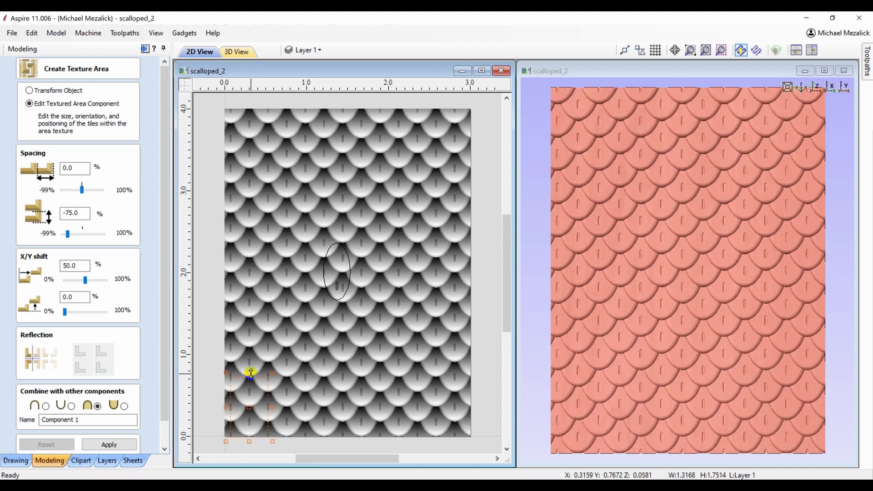
left_click(111, 444)
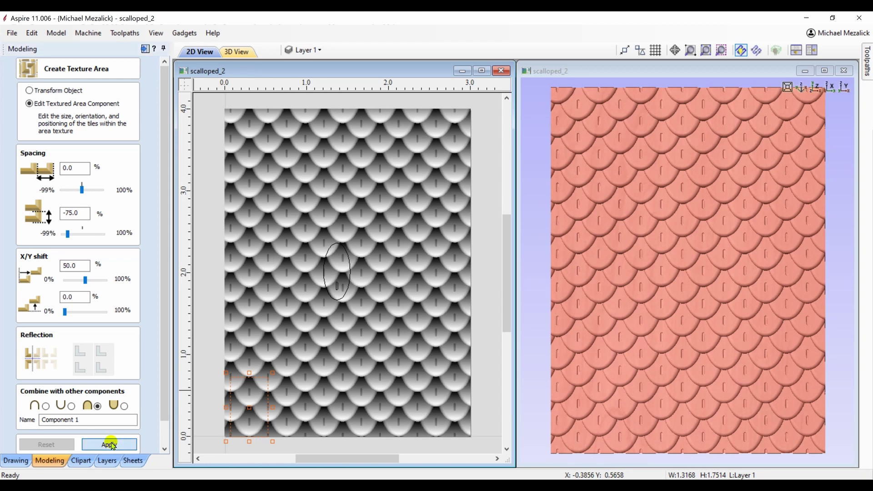
left_click(112, 444)
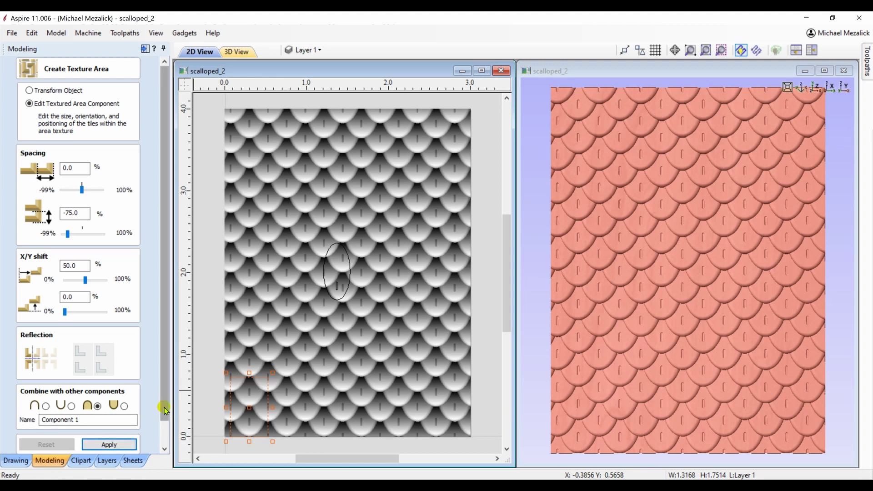
left_click(164, 449)
left_click(117, 441)
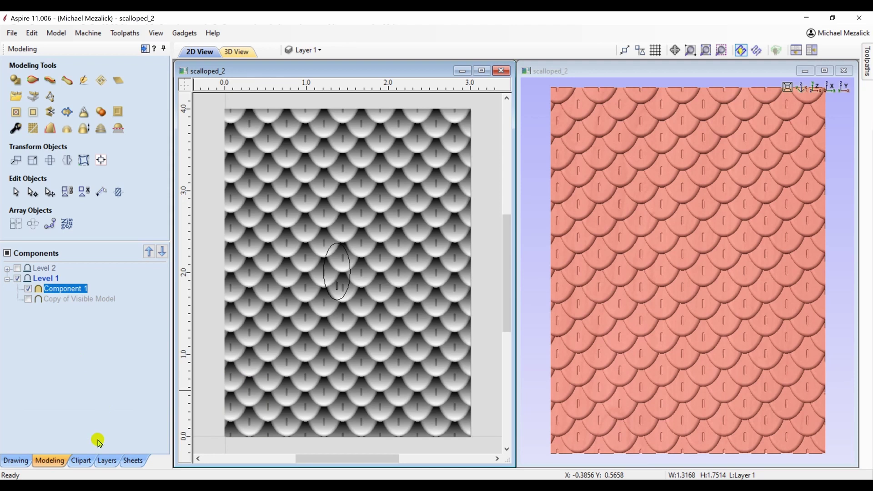
- Show the other Vectors layer and select the swan-shaped outline
left_click(106, 460)
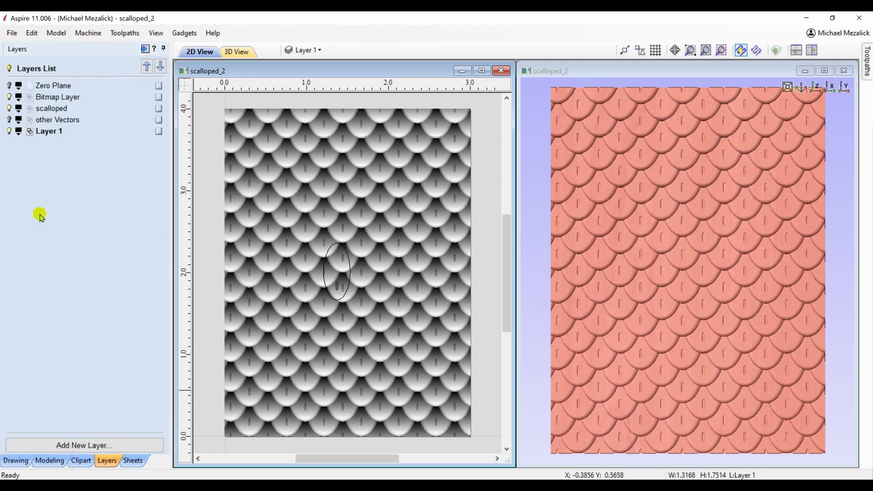
left_click(10, 119)
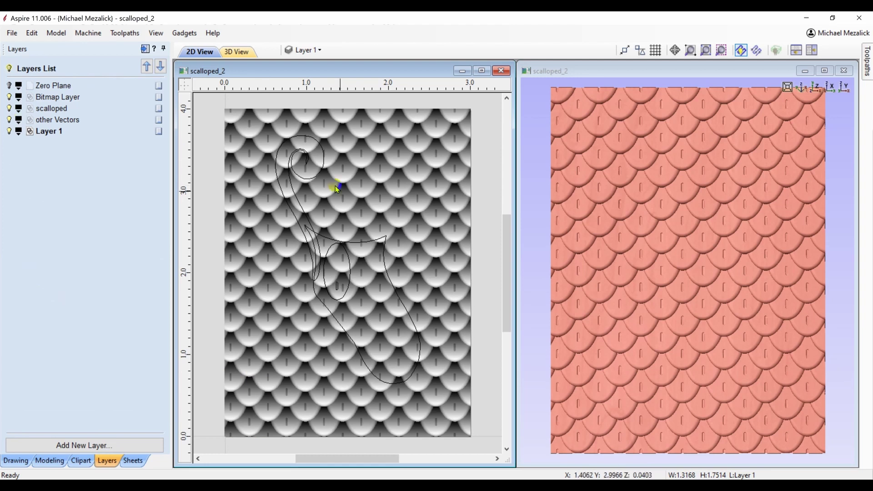
left_click(363, 246)
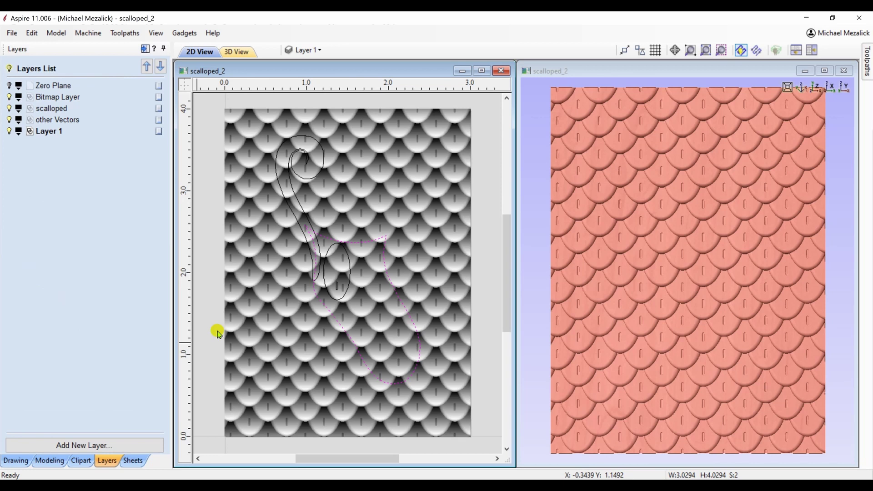
- Bake and trim the scale texture to the swan outline, then turn Level 2's components back on
left_click(15, 460)
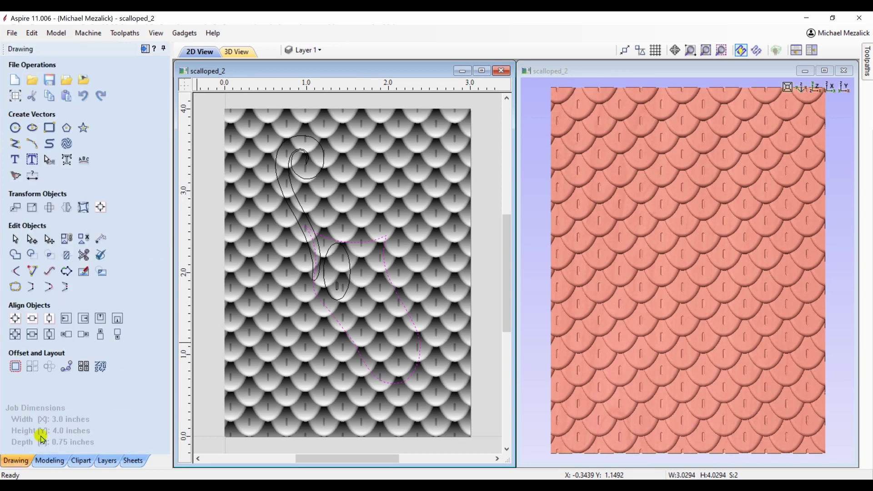
left_click(45, 460)
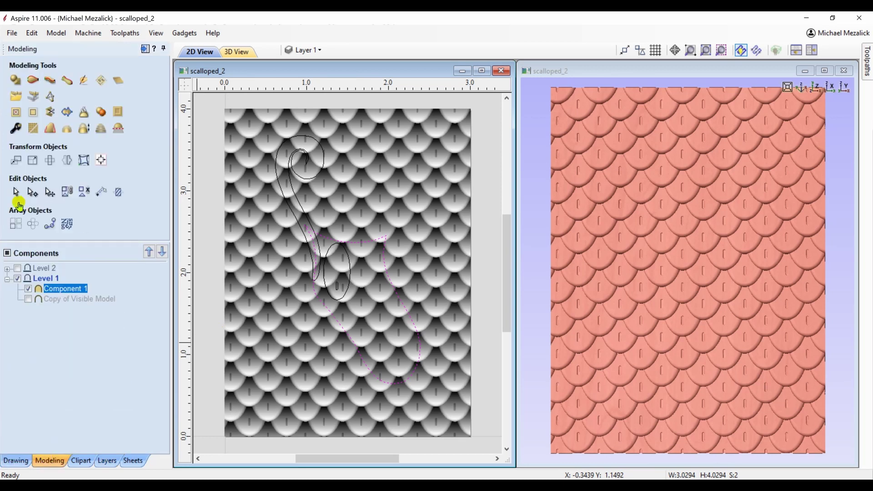
left_click(33, 113)
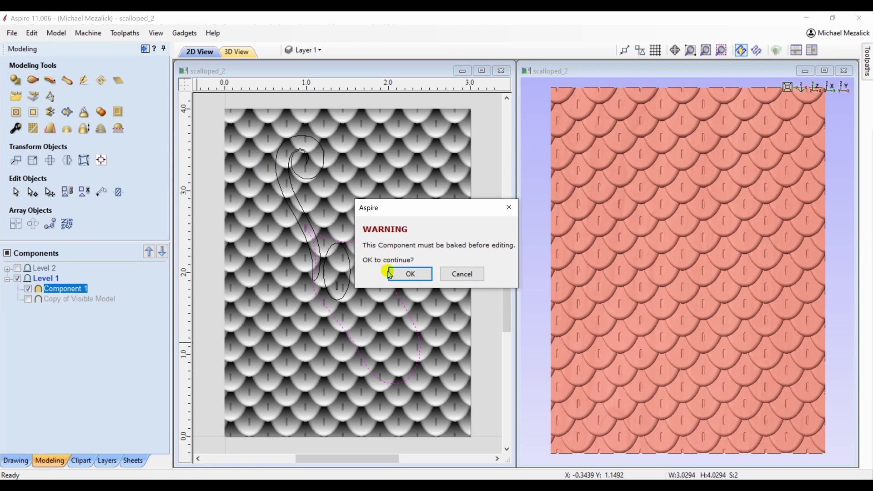
left_click(410, 274)
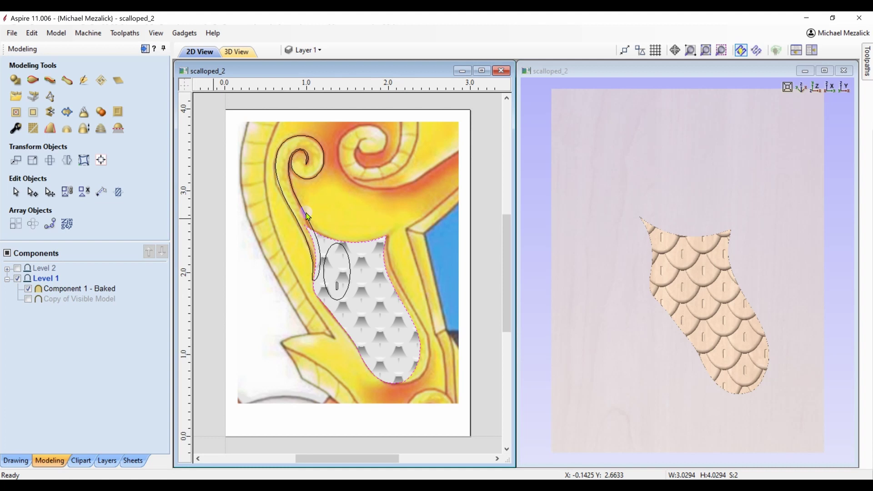
left_click(7, 269)
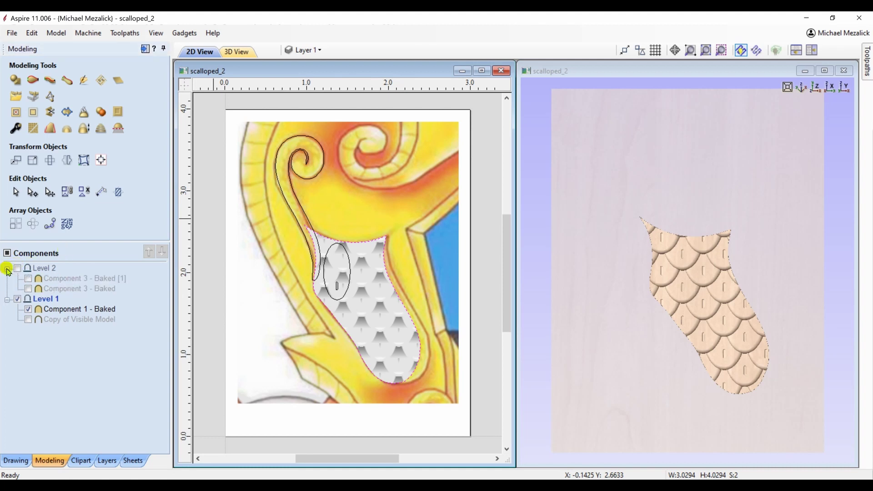
left_click(18, 268)
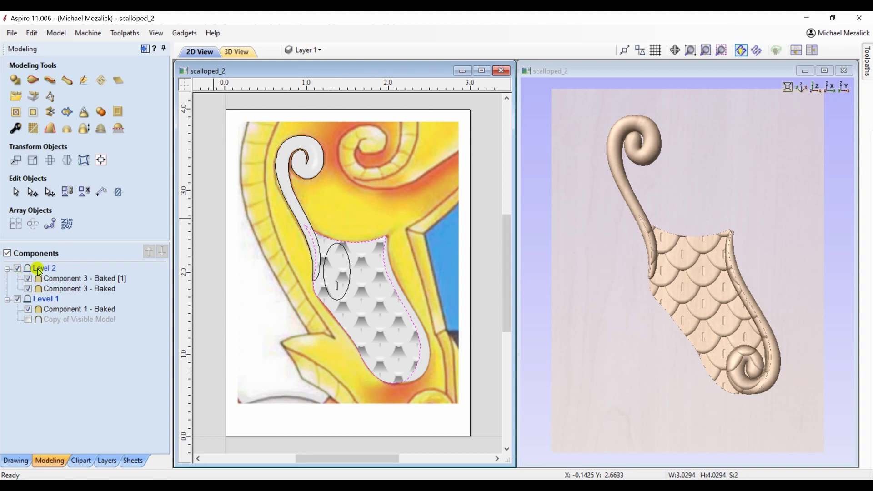
- Set Level 2's combine mode to Merge and tilt the 3D view to inspect the result
right_click(39, 269)
mouse_move(66, 279)
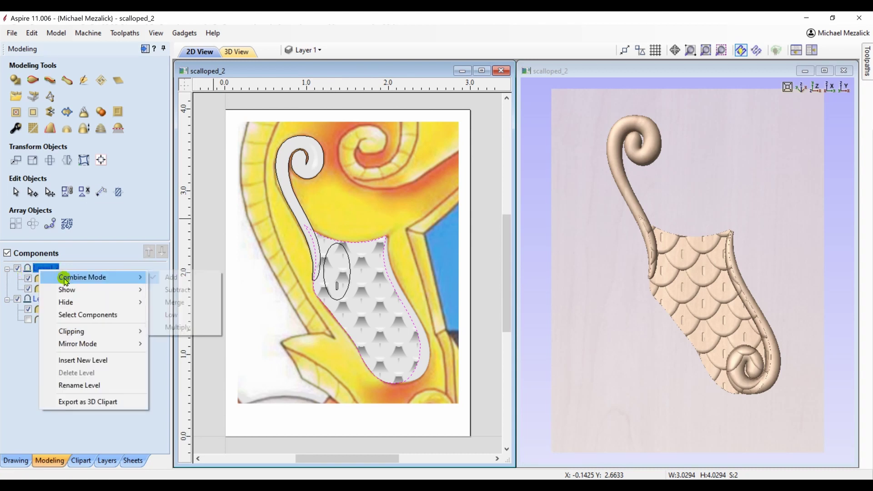
left_click(173, 302)
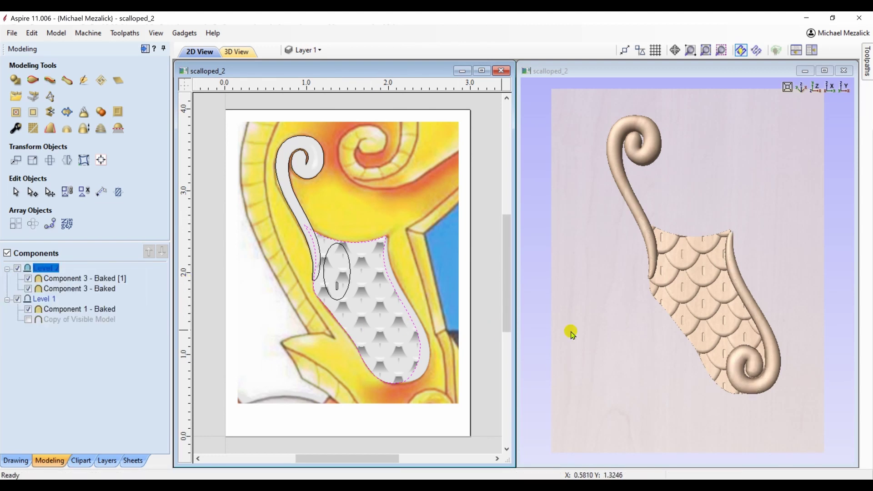
left_click_drag(659, 296, 608, 301)
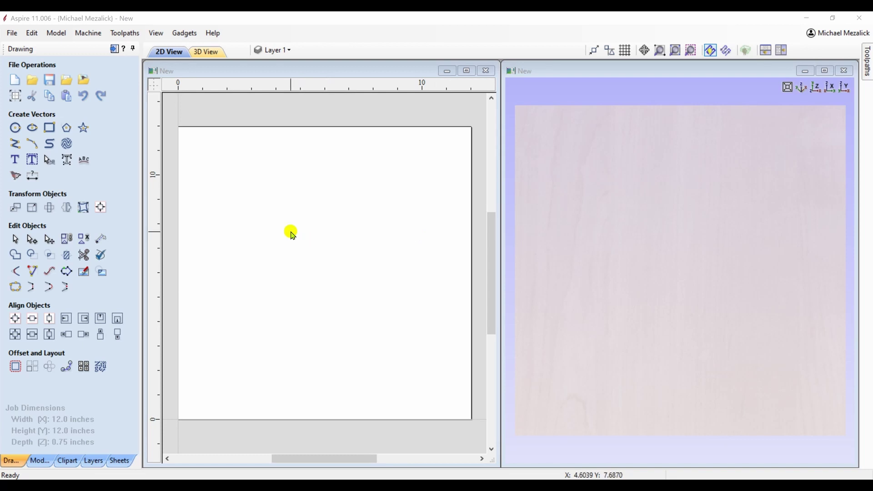
- Draw a 1 x 2 inch upright ellipse on the blank board
left_click(32, 130)
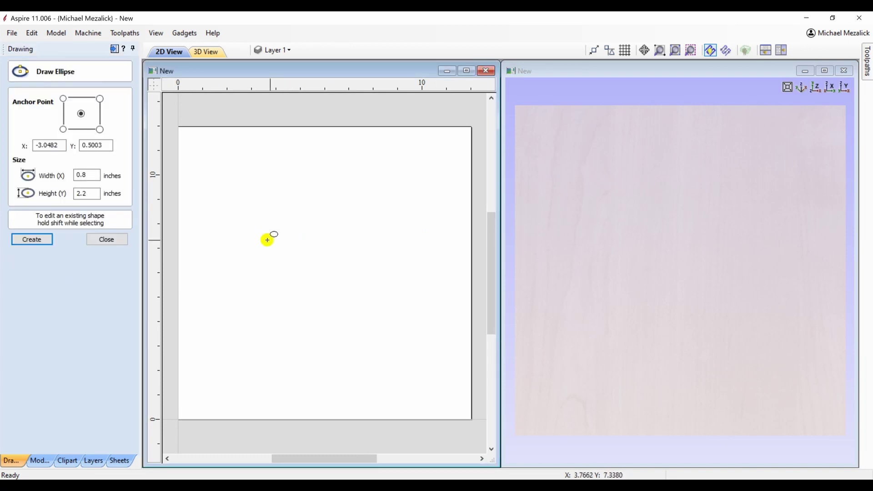
left_click_drag(271, 240, 285, 261)
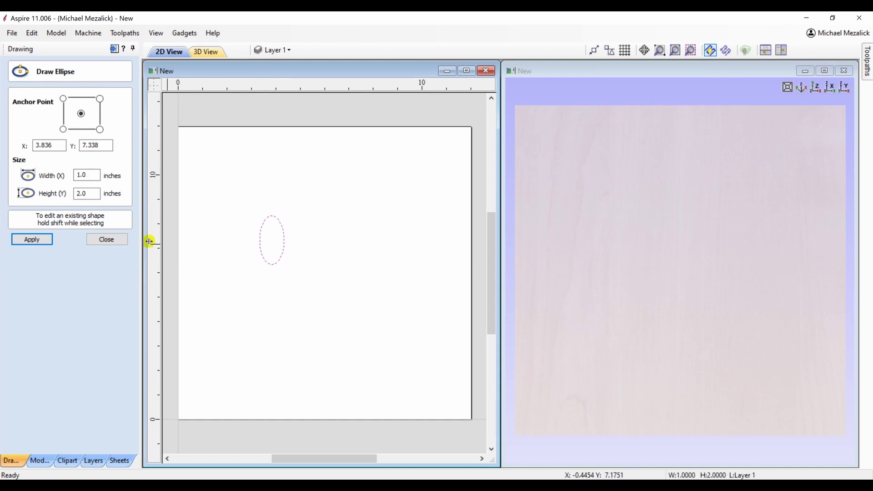
left_click(119, 244)
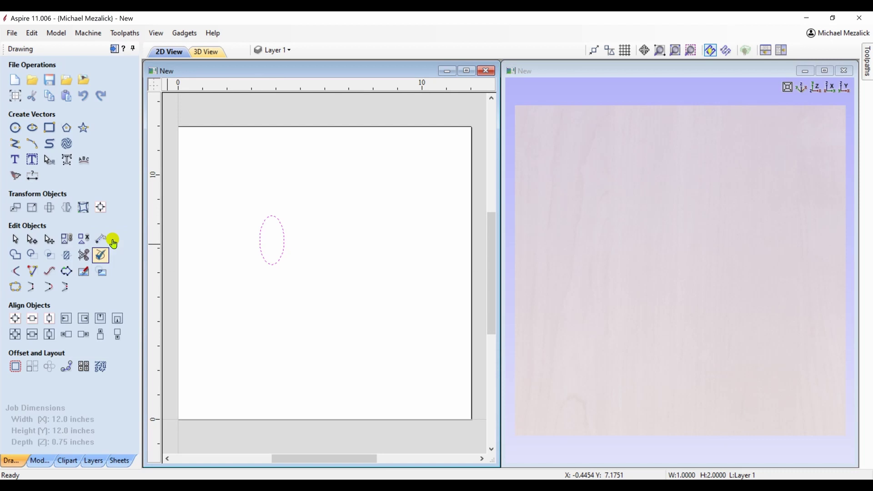
- Model the ellipse as a domed shape, Component 1, and select it
left_click(39, 461)
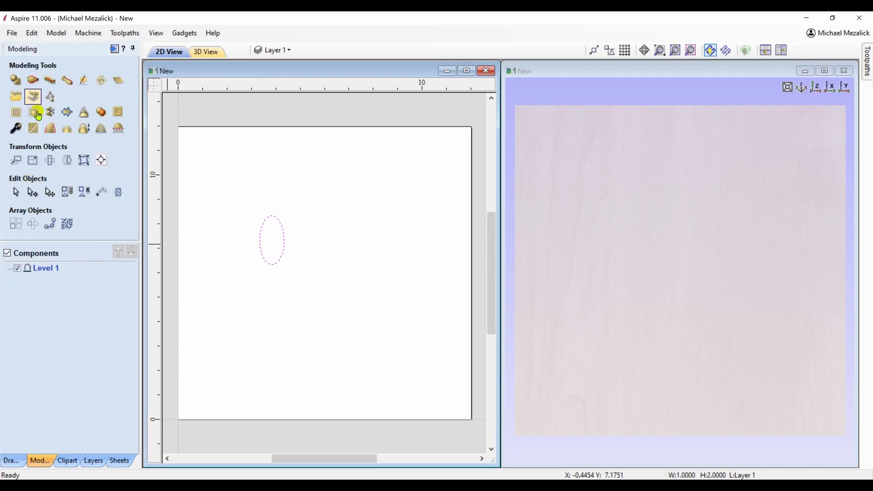
left_click(19, 86)
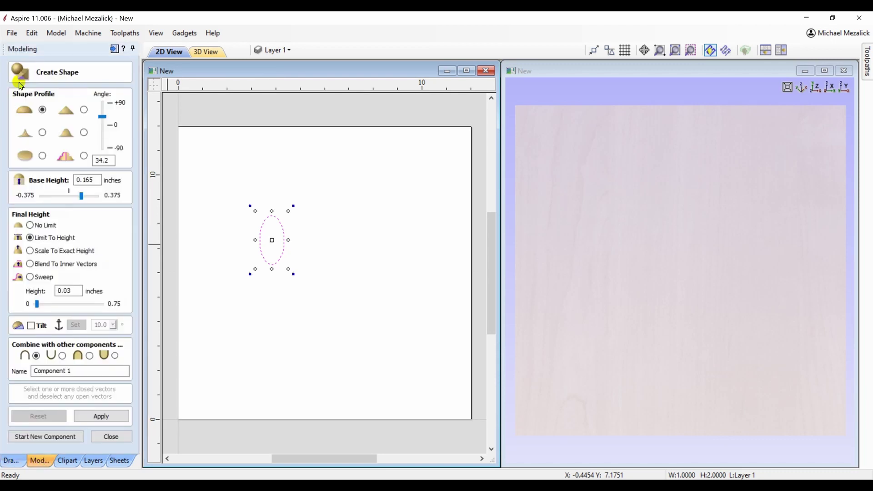
left_click(101, 416)
left_click(109, 437)
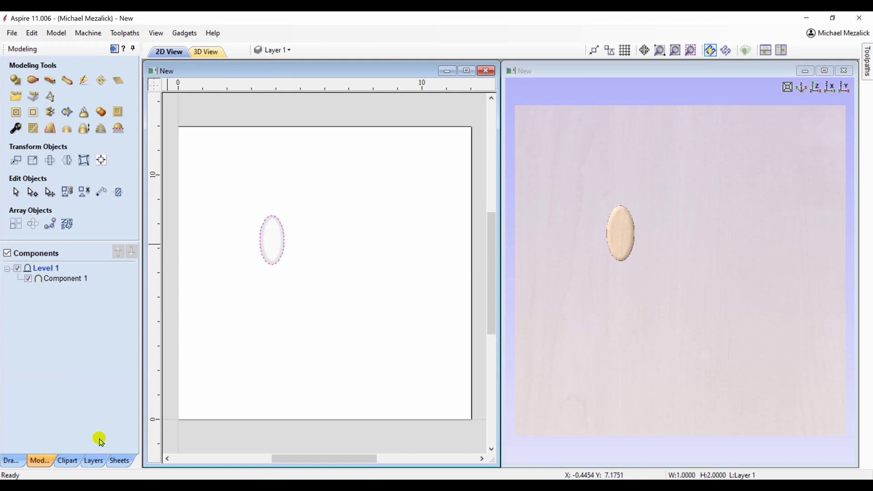
left_click(277, 241)
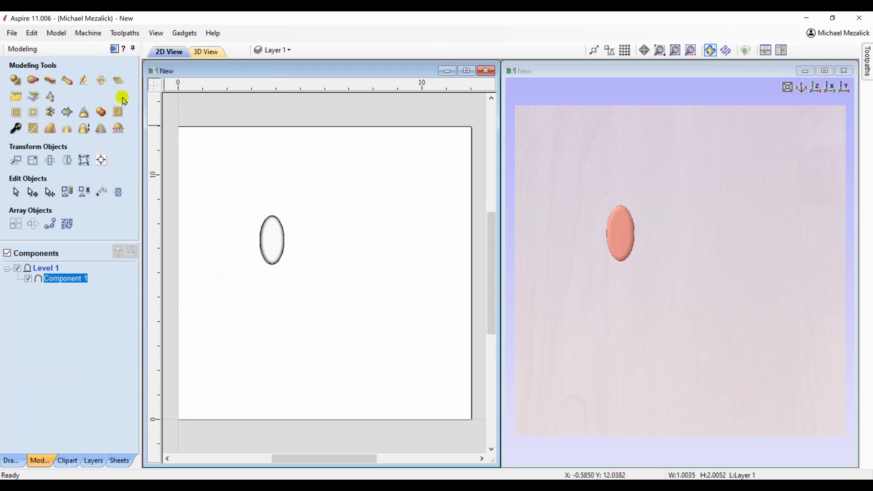
- Tile the ellipse as a texture area with 41%/61% spacing and 28%/34% X/Y shifts
left_click(101, 81)
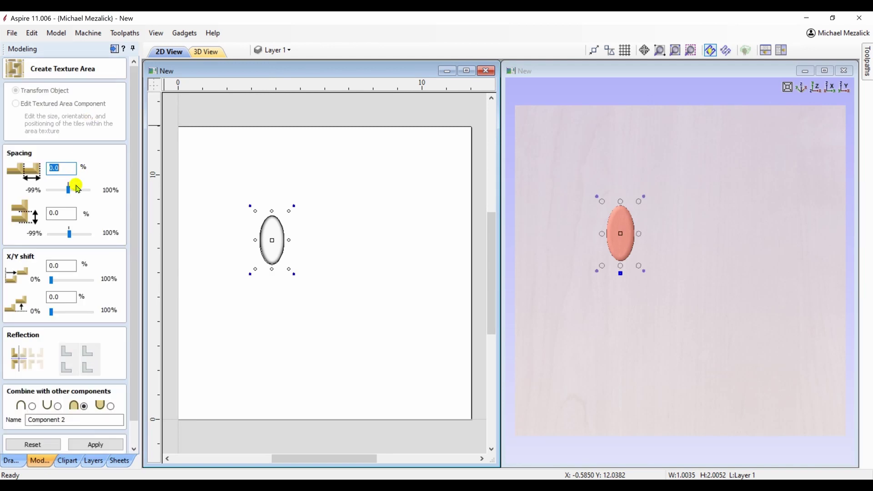
left_click_drag(73, 193, 77, 193)
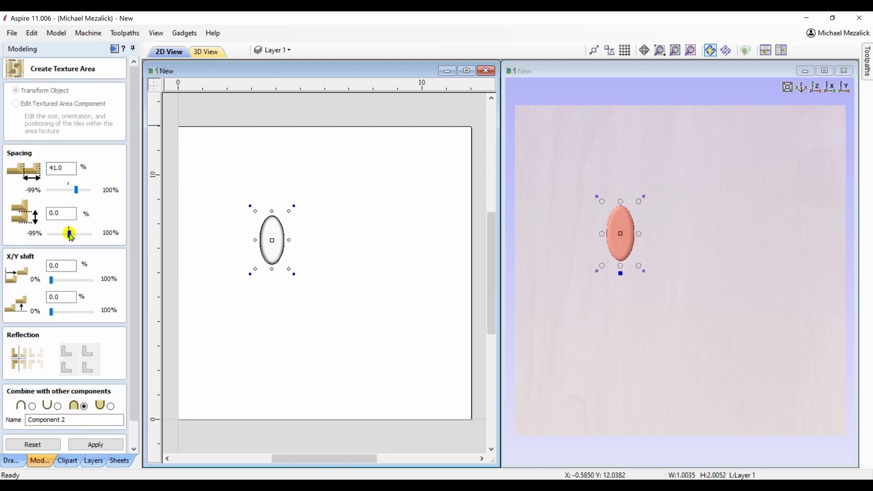
left_click_drag(70, 234, 81, 233)
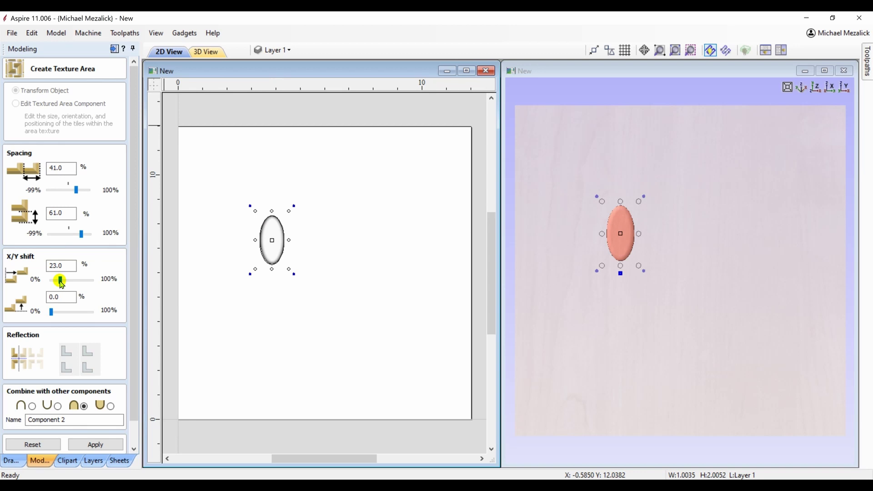
left_click_drag(61, 282, 63, 281)
left_click_drag(54, 312, 65, 312)
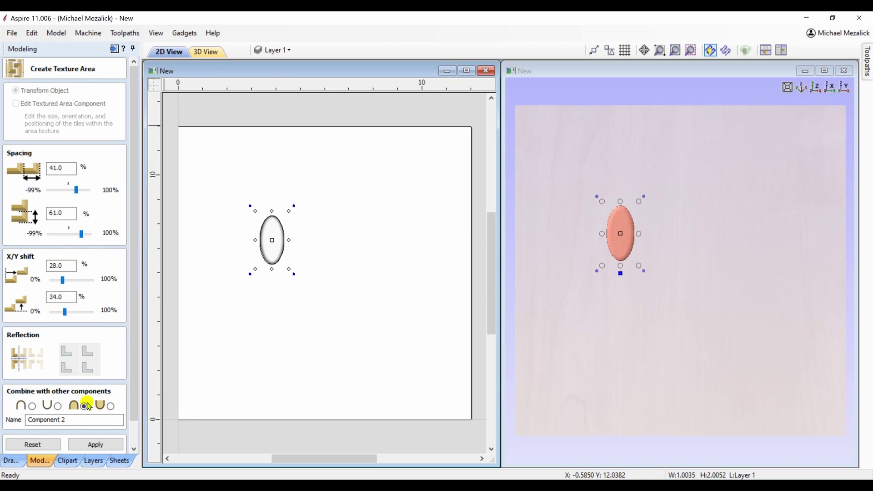
left_click(89, 445)
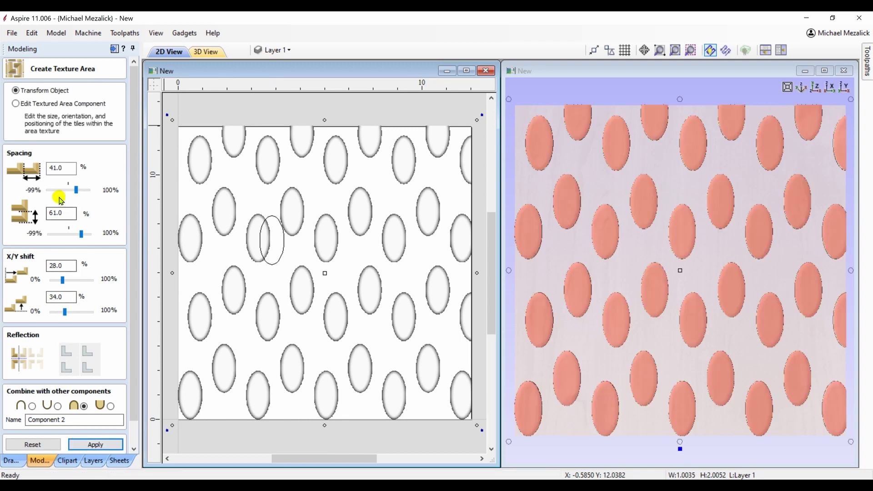
- Enlarge the ellipse tiles by resizing the single tile
left_click(16, 103)
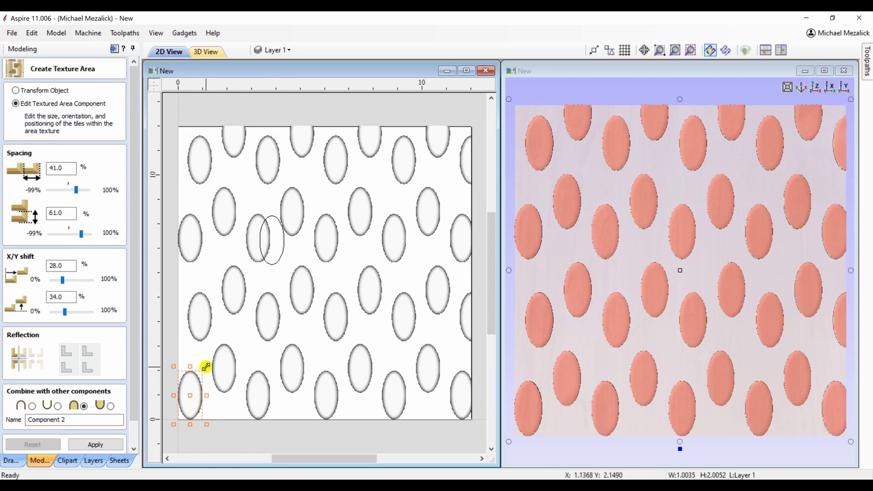
left_click_drag(206, 366, 215, 358)
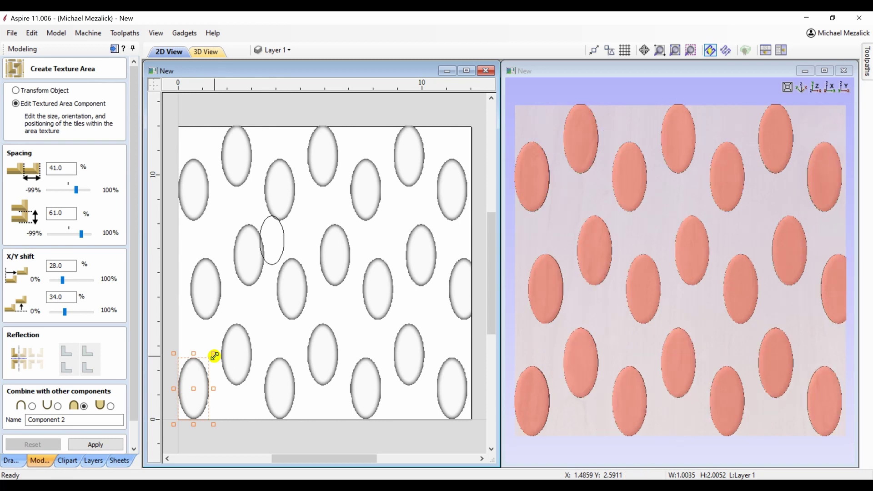
scroll(136, 397, "down", 2)
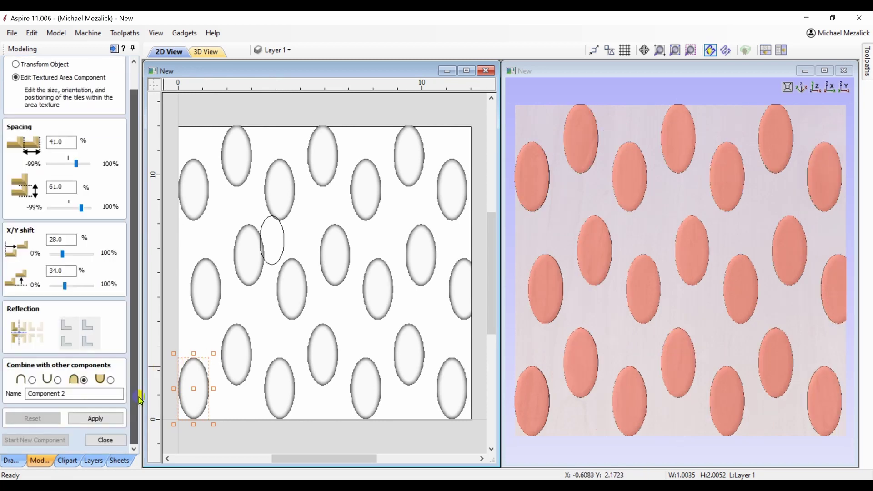
- Delete the tiled texture component and make Component 1 visible again
left_click(114, 440)
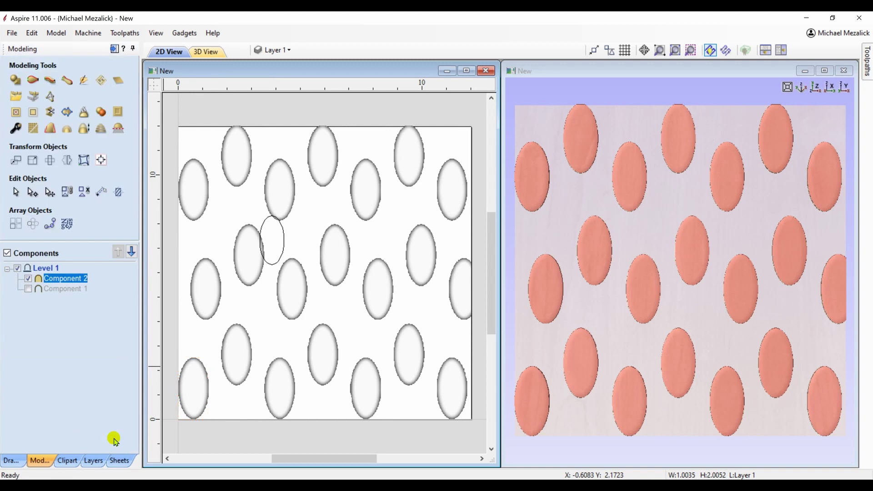
left_click(191, 390)
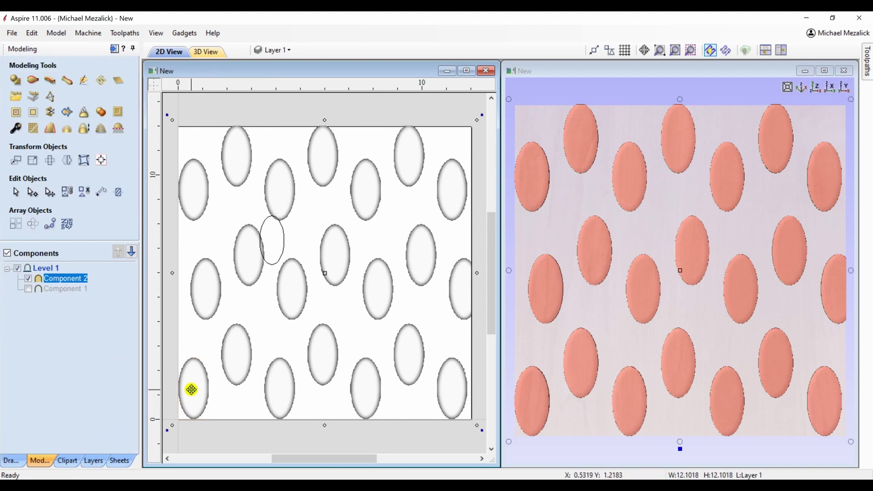
key("Delete")
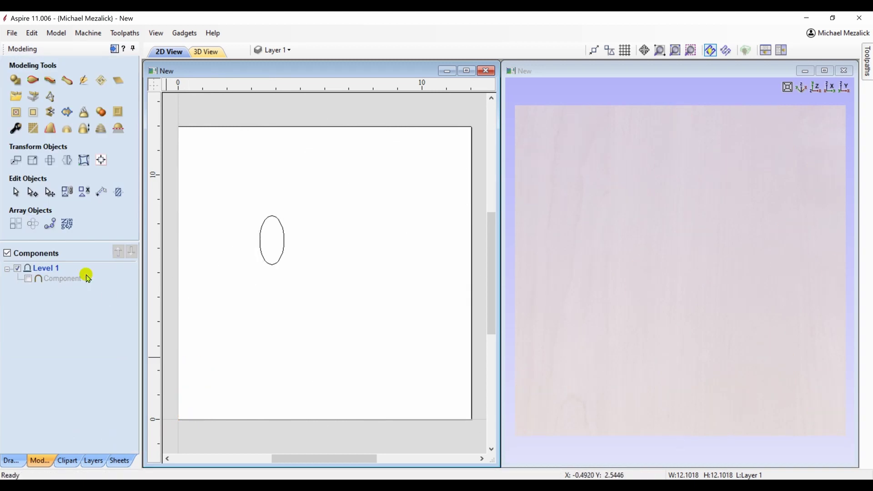
left_click(28, 278)
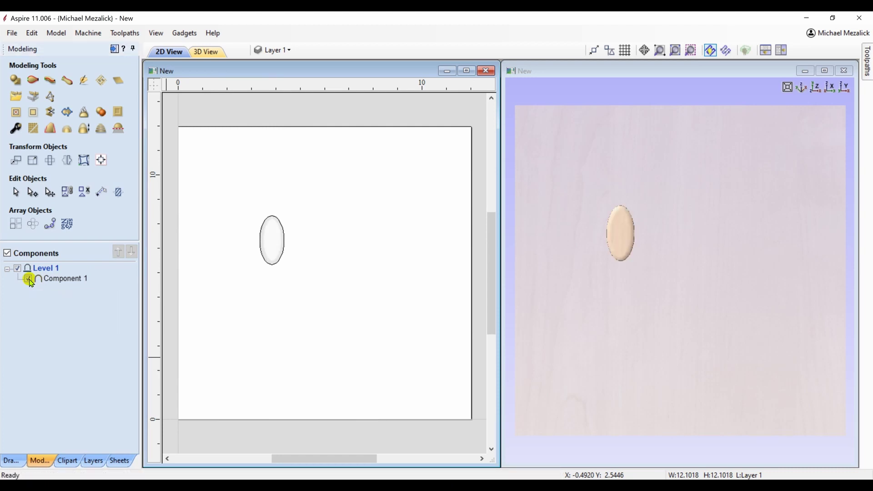
- Rotate the ellipse component to a diagonal tilt and reselect it
left_click(273, 246)
left_click(273, 246)
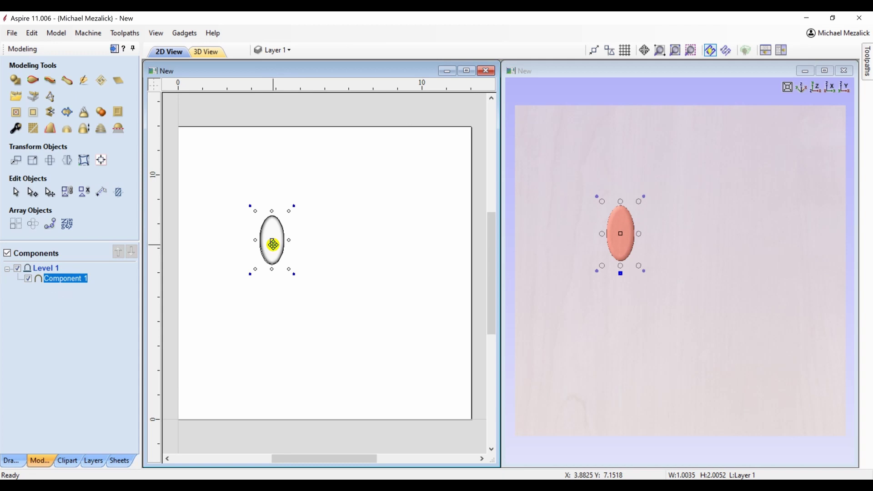
left_click_drag(290, 206, 257, 206)
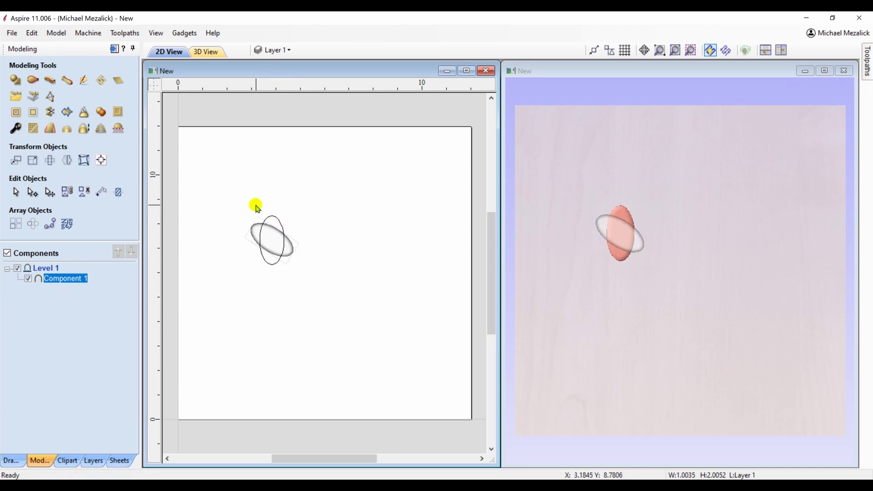
left_click(224, 296)
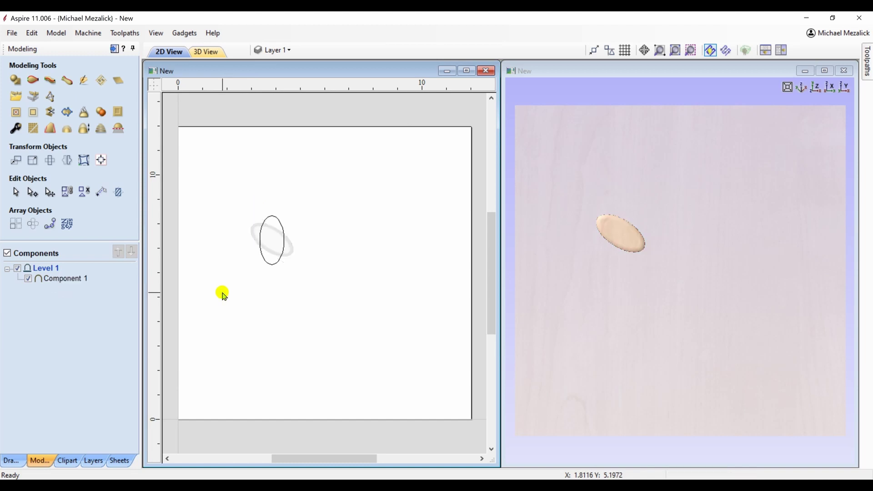
left_click(271, 234)
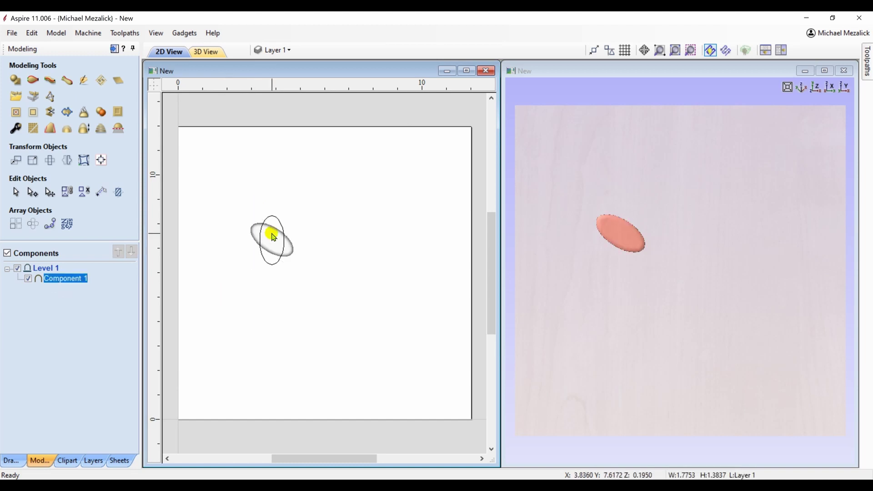
- Tile the tilted ellipse with 32%/61% spacing and 26%/22% X/Y shifts
left_click(105, 91)
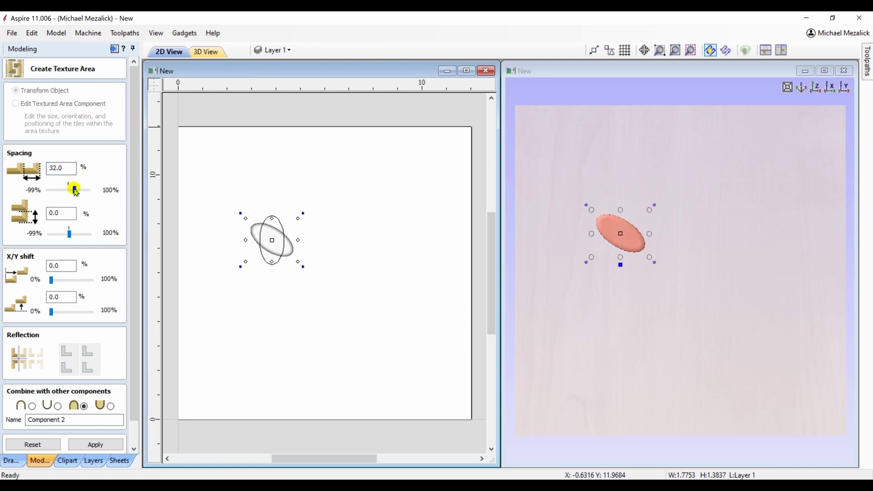
left_click_drag(69, 234, 81, 234)
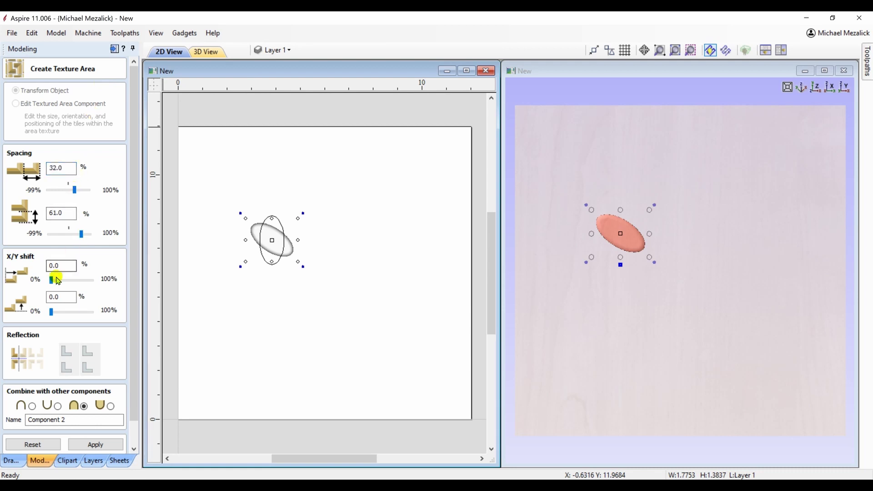
left_click_drag(53, 281, 61, 280)
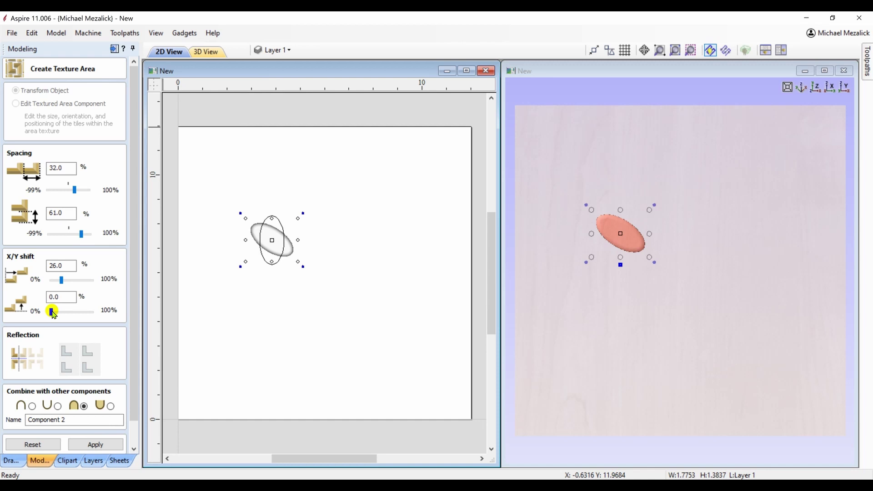
left_click_drag(53, 312, 60, 312)
left_click(93, 444)
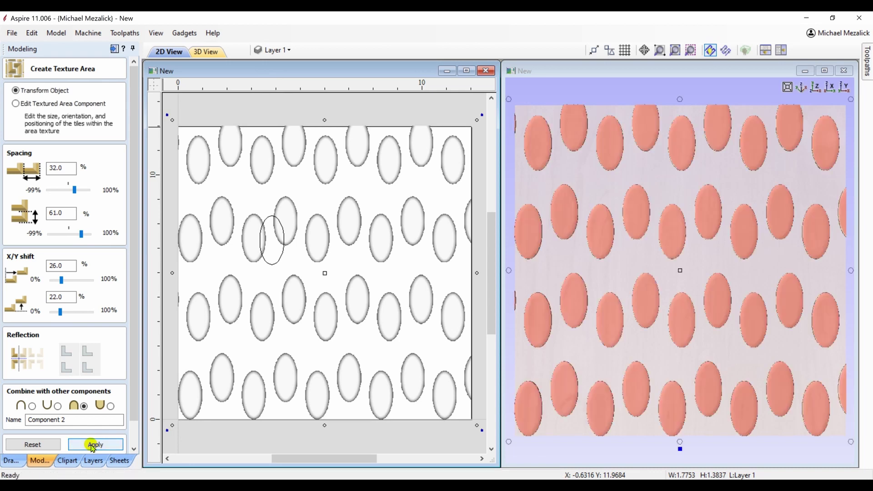
left_click(94, 444)
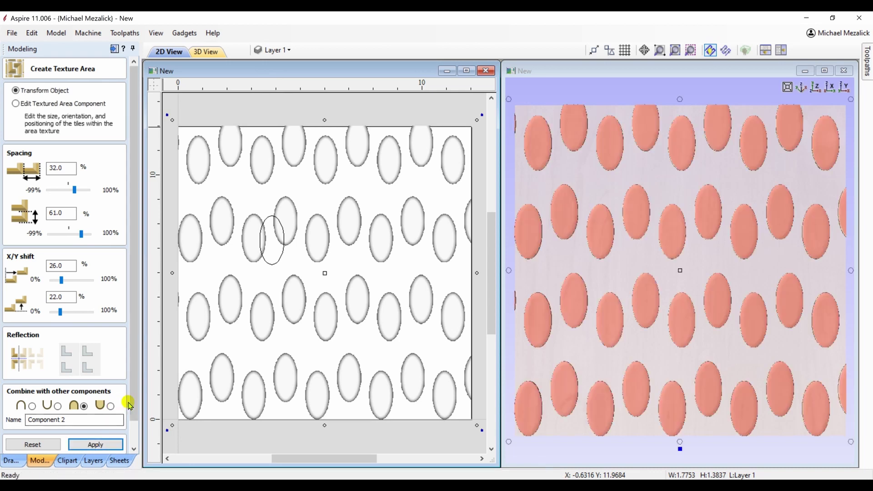
left_click(109, 440)
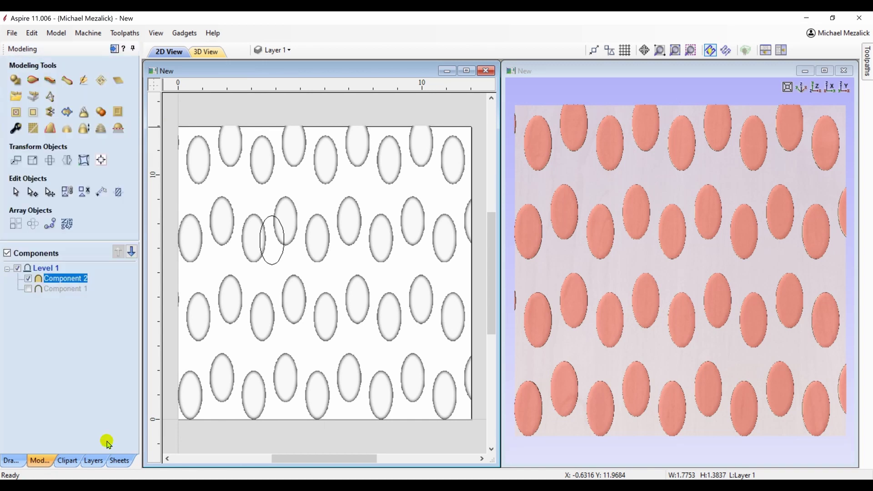
- Delete both the tiled texture component and the original ellipse component
left_click(28, 292)
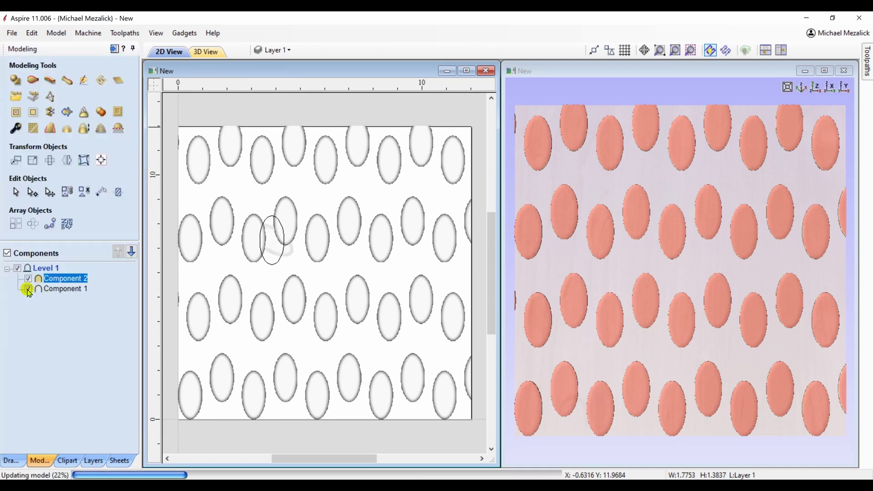
left_click(274, 251)
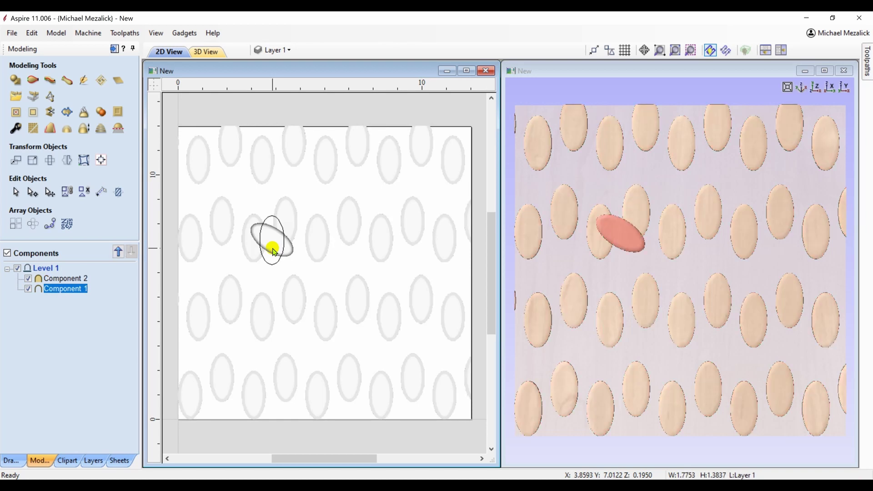
left_click(77, 279)
key("Delete")
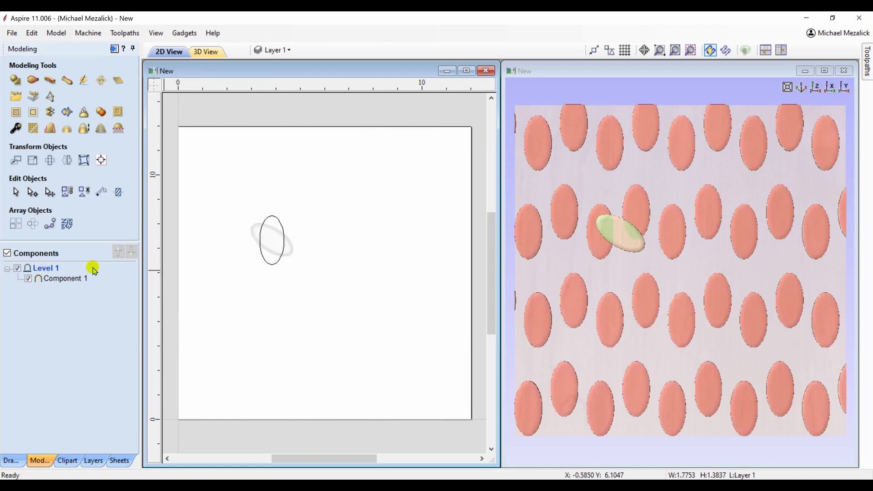
left_click(66, 279)
key("Delete")
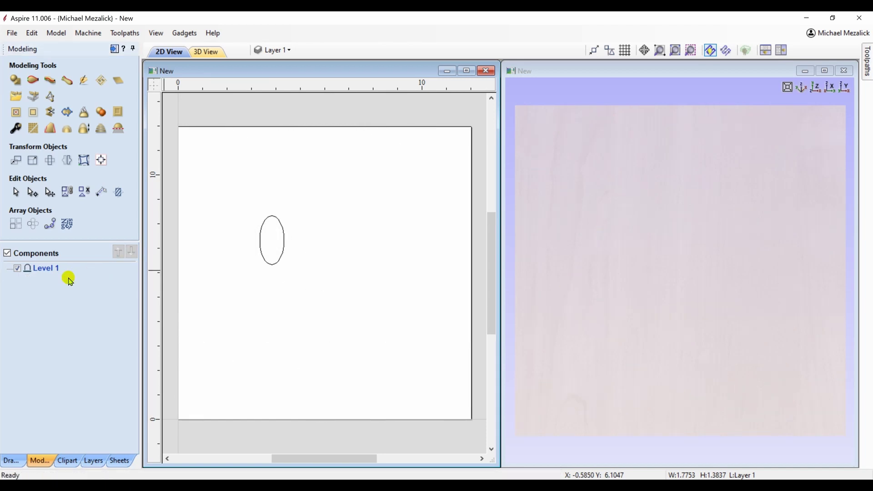
- Rotate the ellipse outline diagonally and model it as a domed shape: 34.2° angle, 0.03 in height limit
left_click(271, 265)
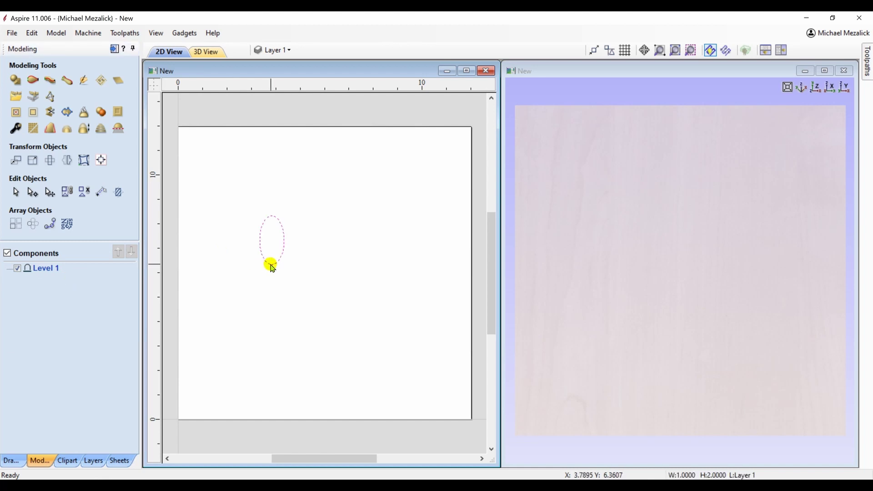
left_click_drag(293, 275, 314, 246)
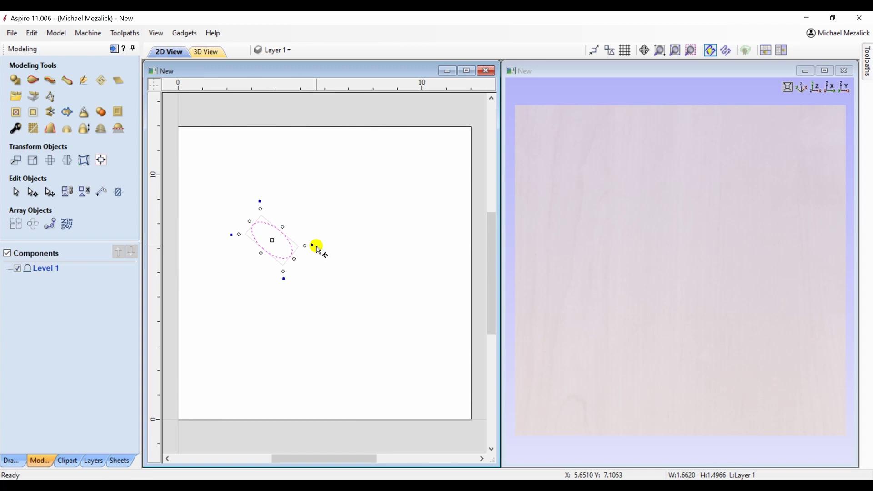
left_click(16, 81)
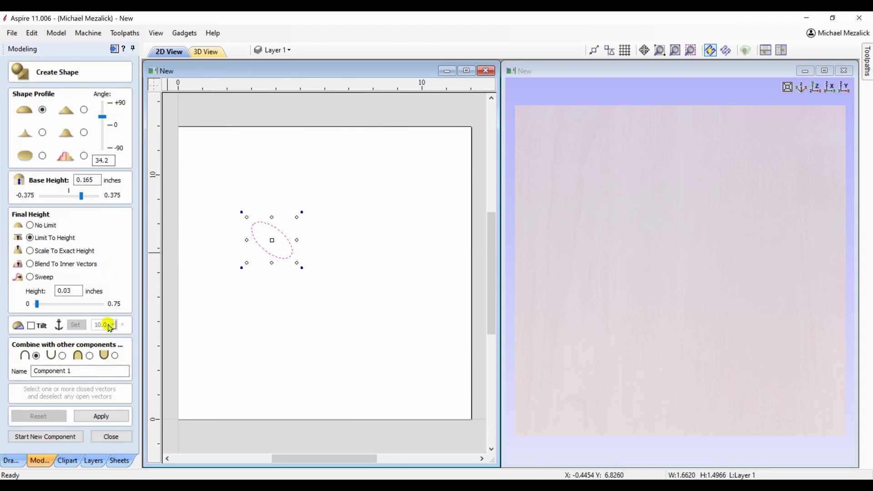
left_click(103, 415)
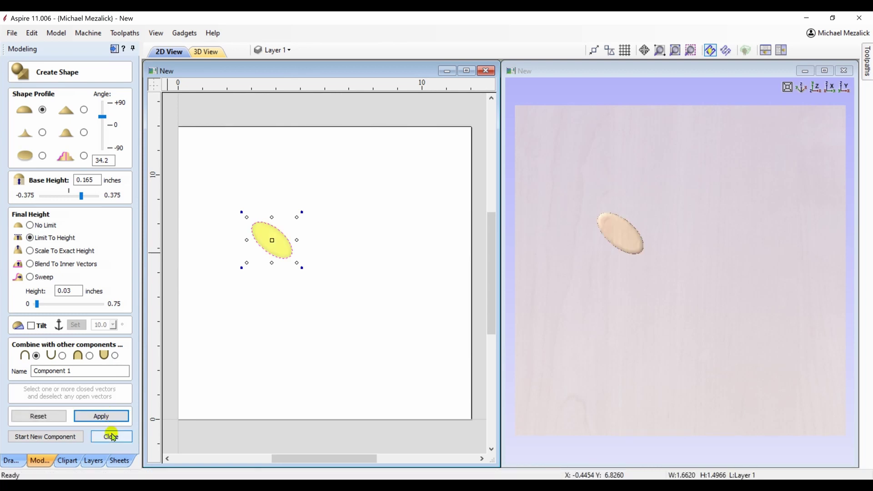
left_click(111, 436)
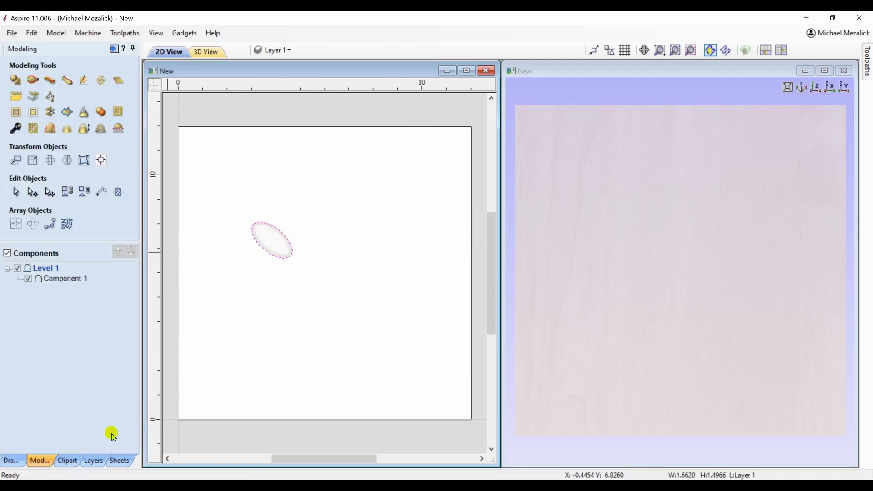
- Tile the new ellipse component with 70%/56% spacing and 26%/34% shifts
left_click(271, 240)
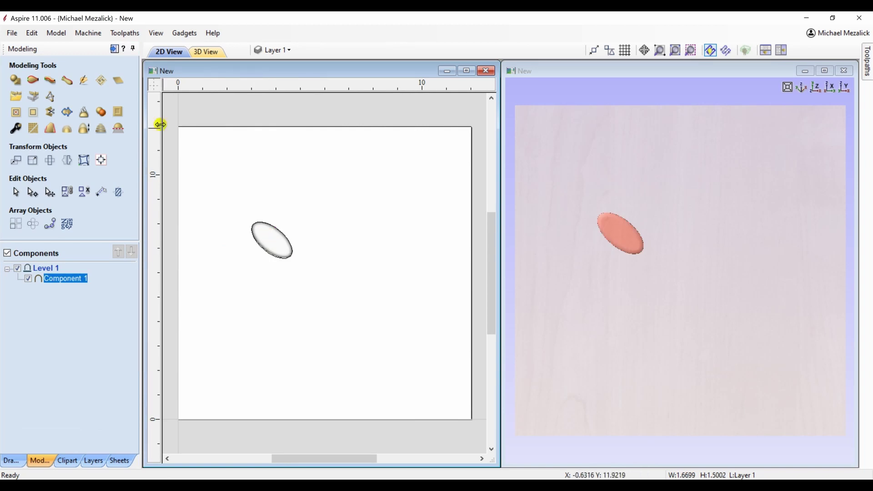
left_click(101, 81)
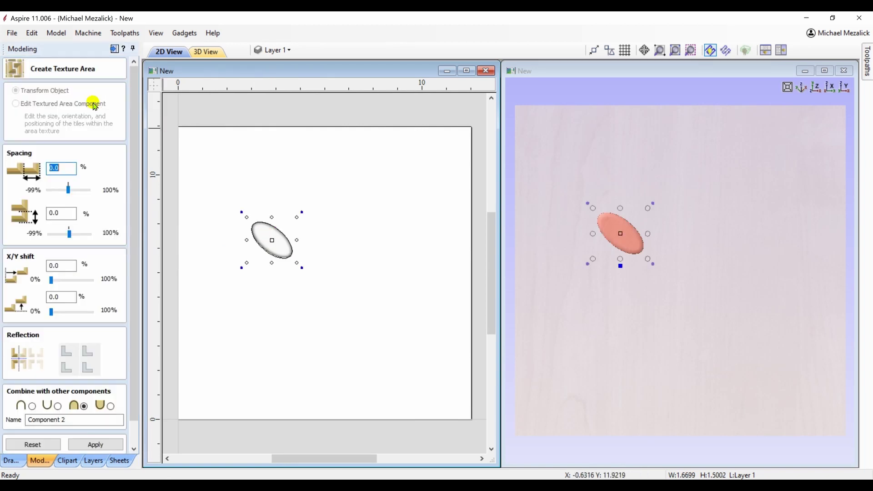
left_click_drag(69, 188, 83, 190)
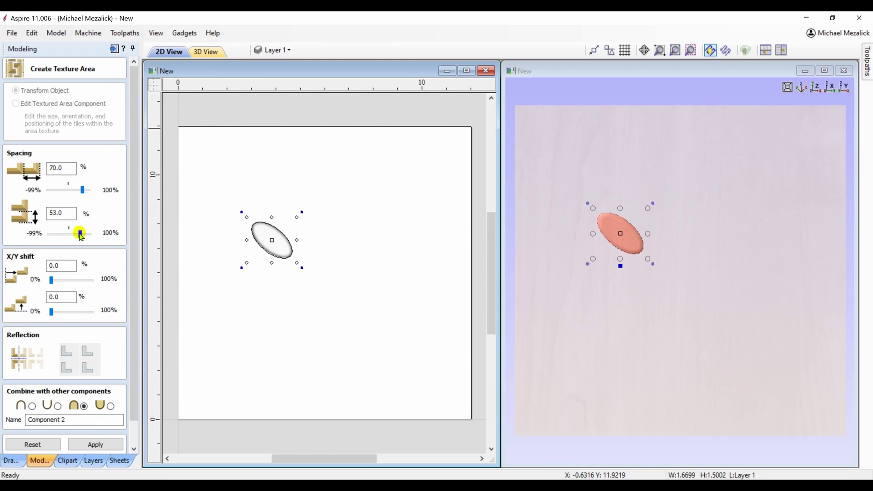
left_click_drag(81, 237, 82, 236)
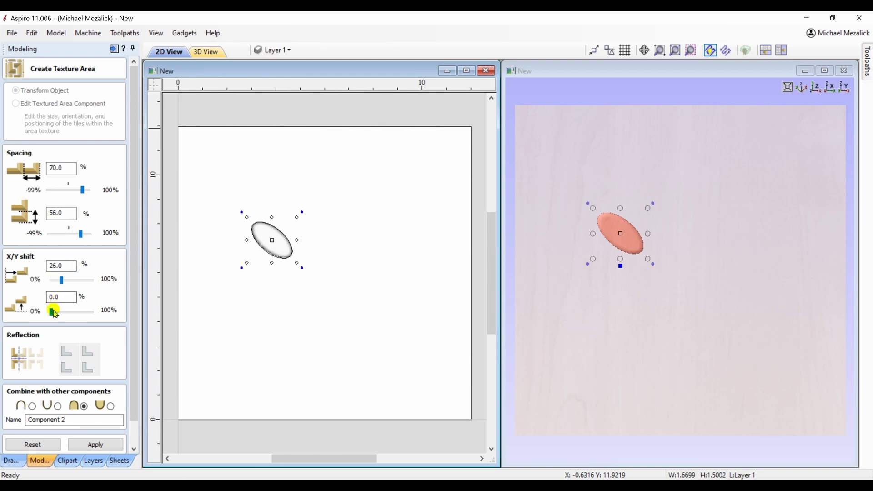
left_click_drag(51, 312, 65, 311)
left_click(95, 445)
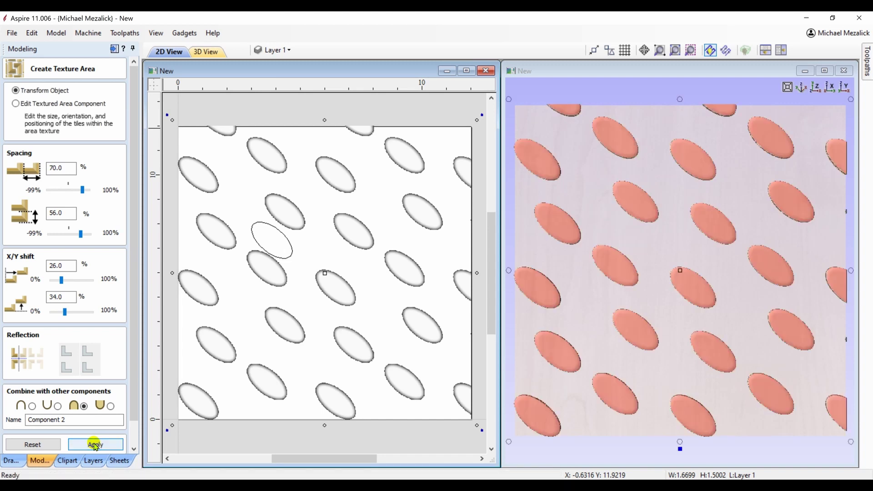
- Enlarge the single tile so the ellipses grow, apply it, and select the tiled component
left_click(35, 103)
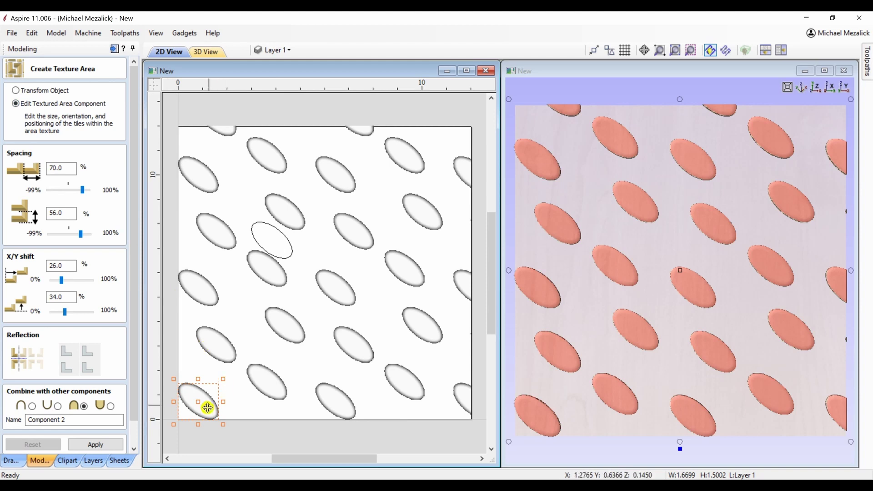
left_click_drag(223, 379, 231, 372)
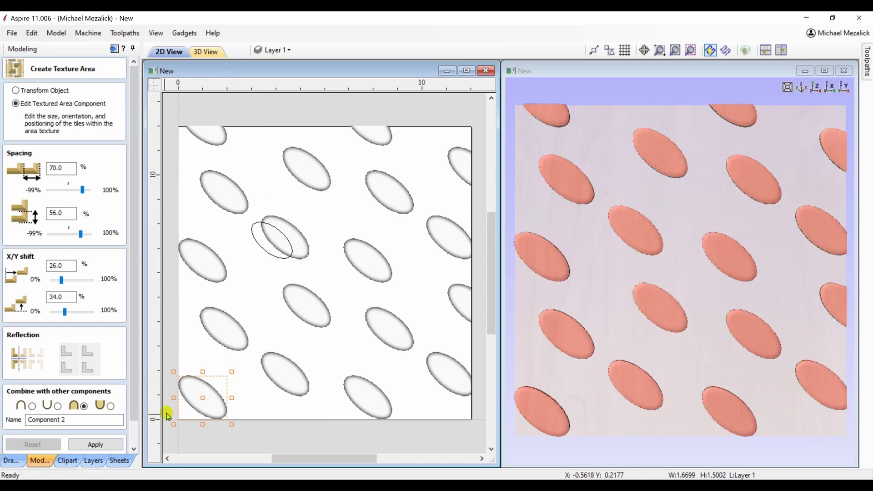
left_click(115, 448)
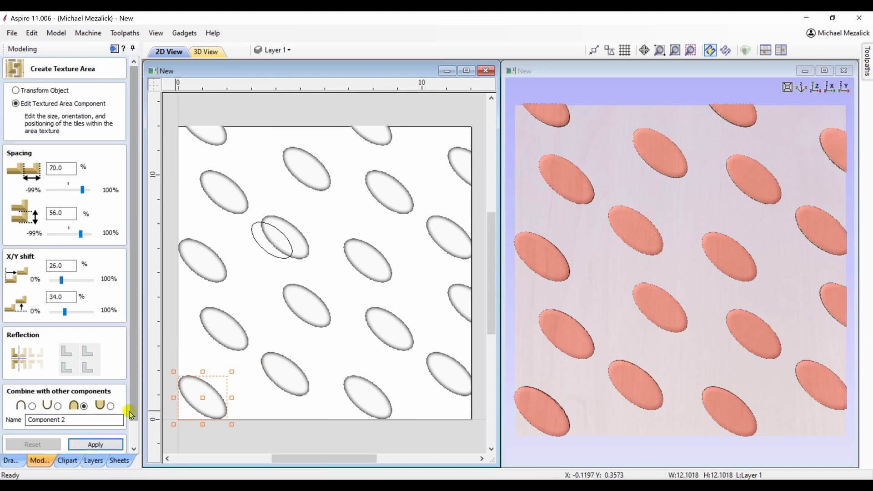
left_click(133, 449)
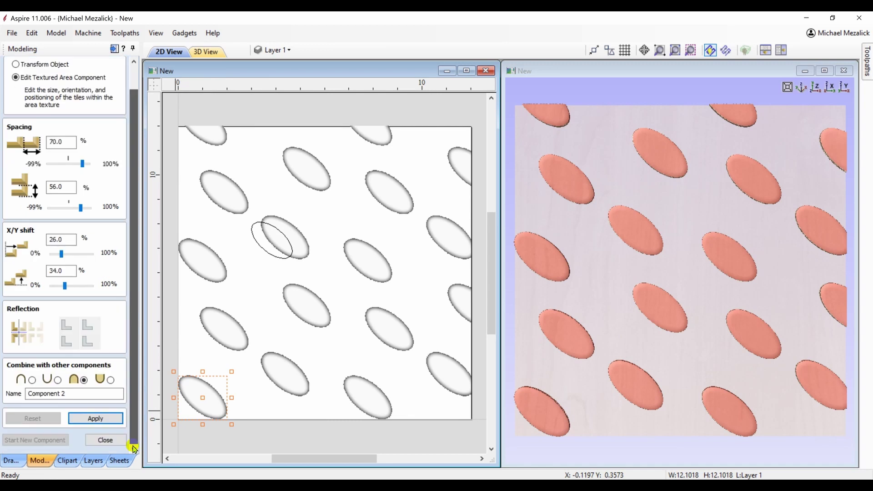
left_click(106, 439)
left_click(281, 375)
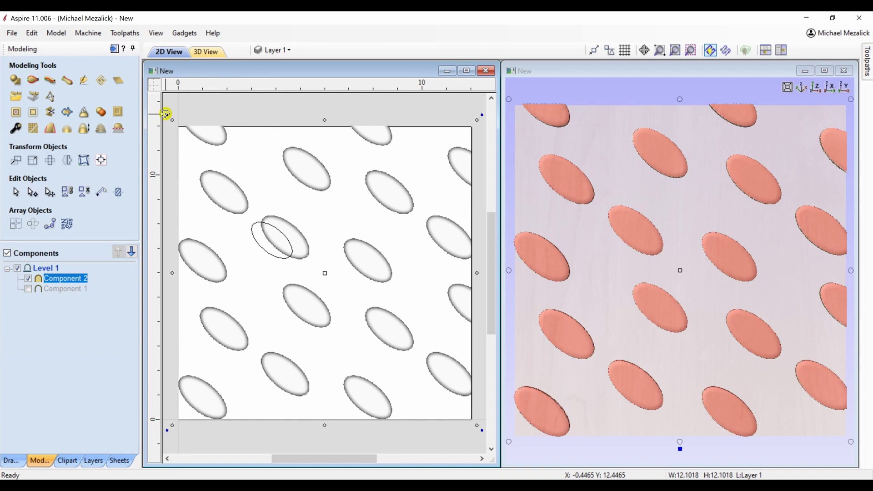
- Rotate the tiled texture component, then revert to the single upright ellipse
left_click_drag(166, 113, 317, 46)
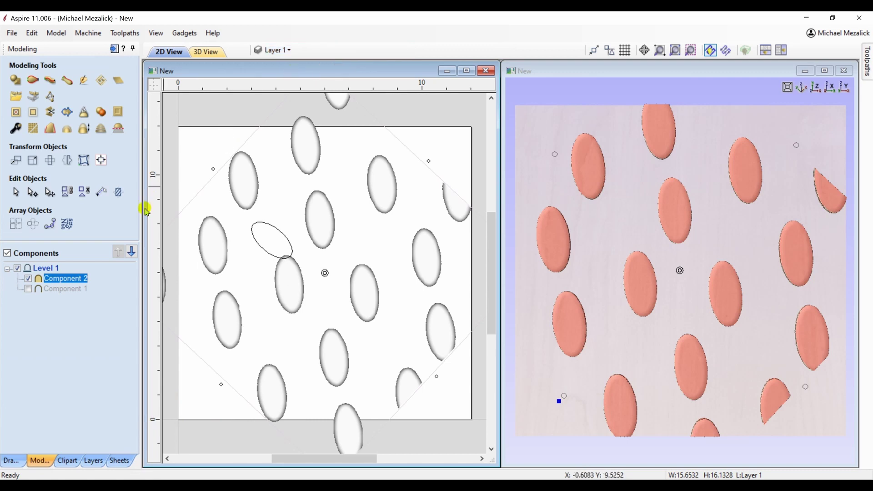
mouse_move(68, 282)
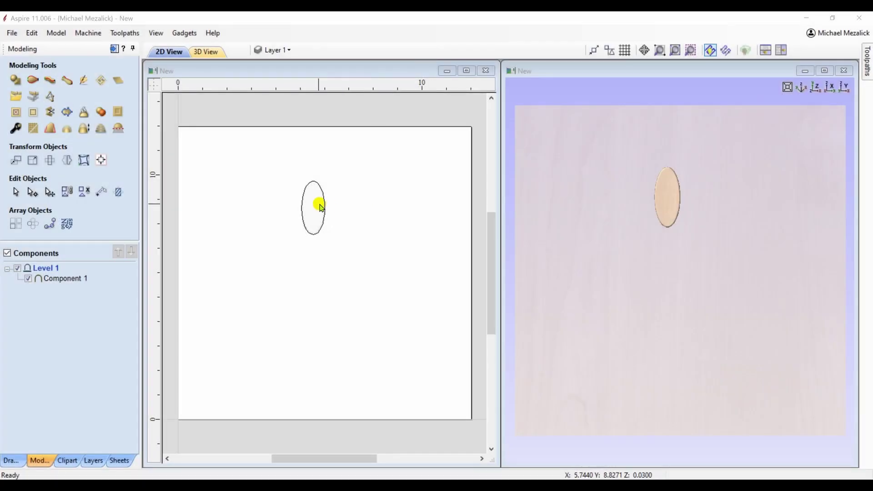
- Rotate the ellipse to a diagonal tilt and bake the rotation into the component
left_click(314, 207)
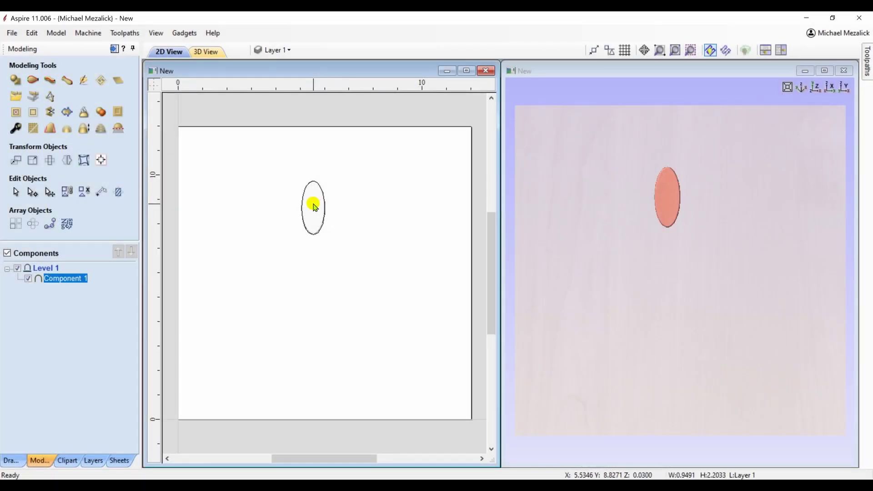
left_click(314, 207)
left_click(328, 171)
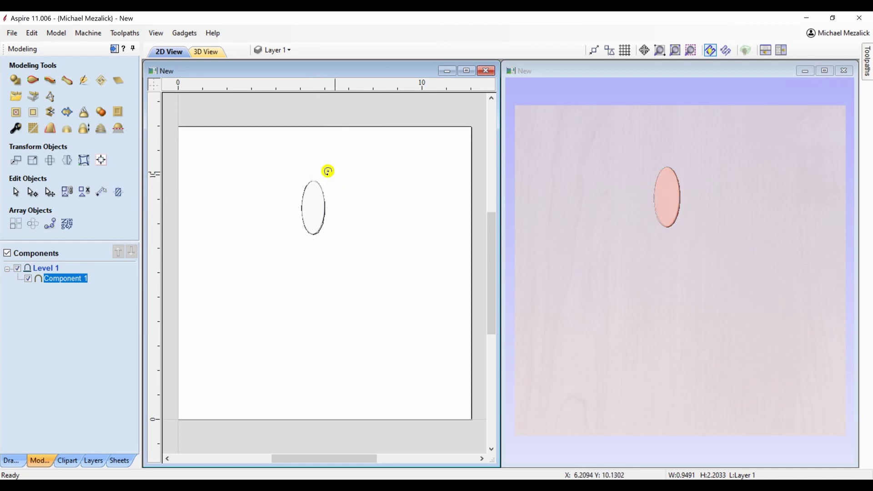
left_click_drag(328, 171, 299, 173)
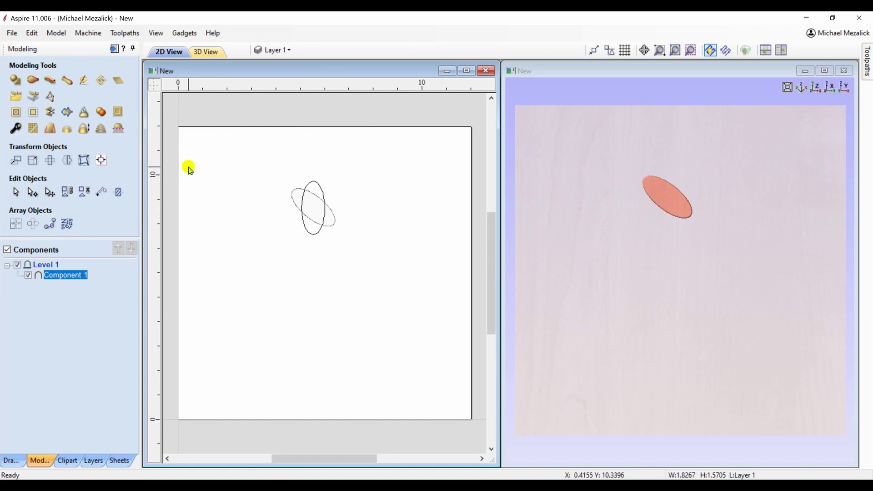
left_click(86, 120)
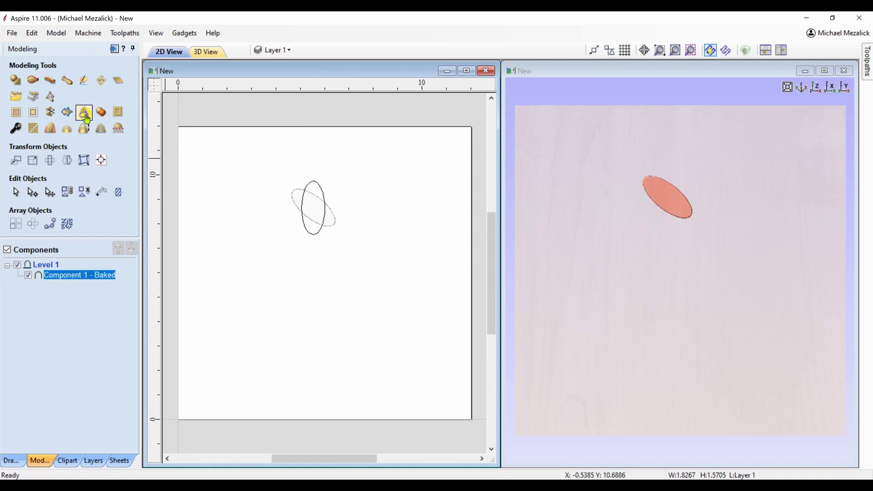
- Tile the baked ellipse as a texture area, then show and select Component 1 - Baked
left_click(91, 284)
left_click(98, 275)
left_click(103, 87)
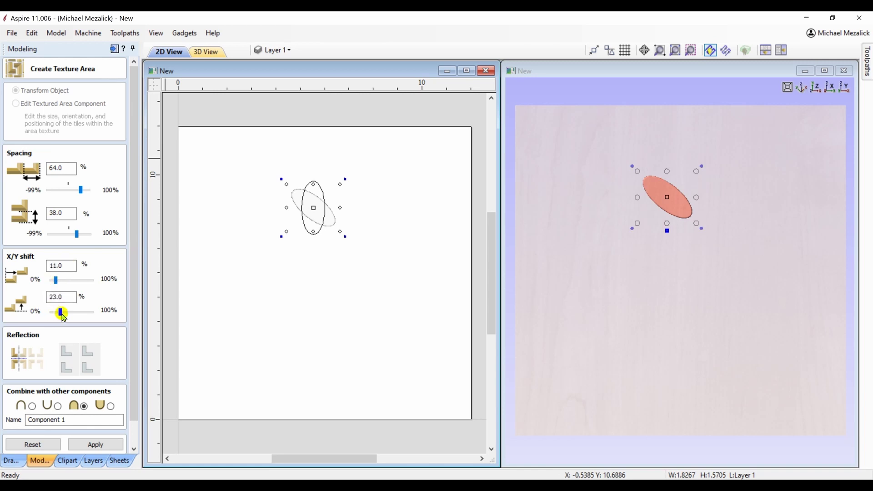
left_click(96, 444)
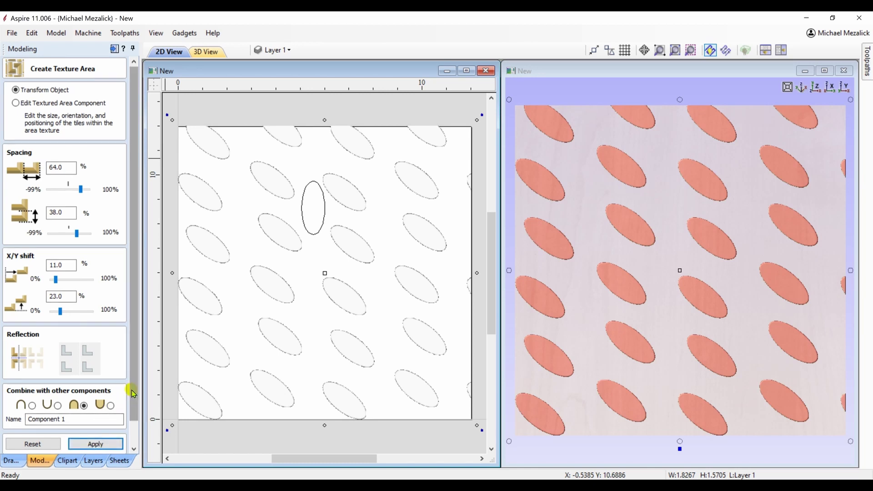
scroll(128, 423, "down", 1)
left_click(105, 441)
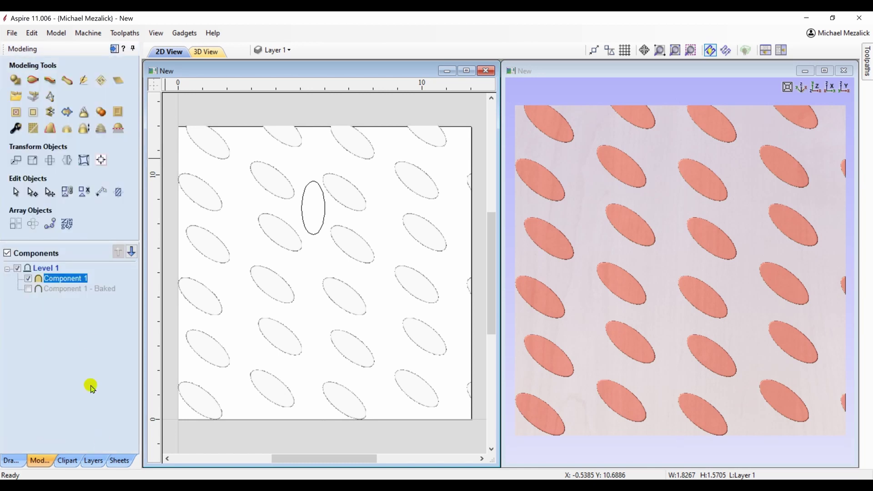
left_click(28, 289)
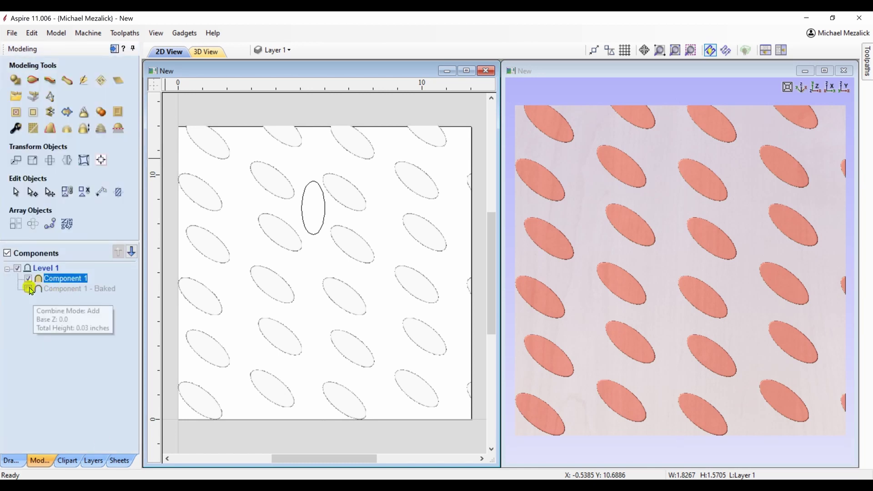
left_click(58, 293)
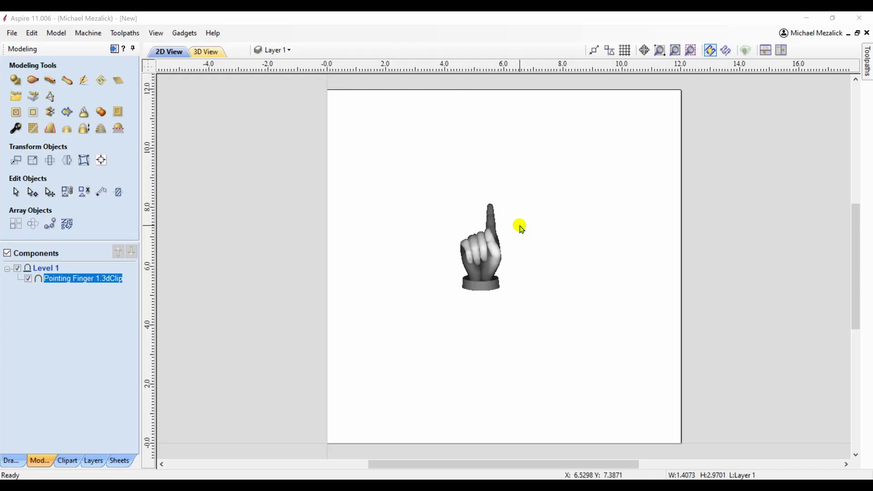
- Tile the pointing-finger clipart across the whole job with default 0% spacing and shifts
left_click(100, 81)
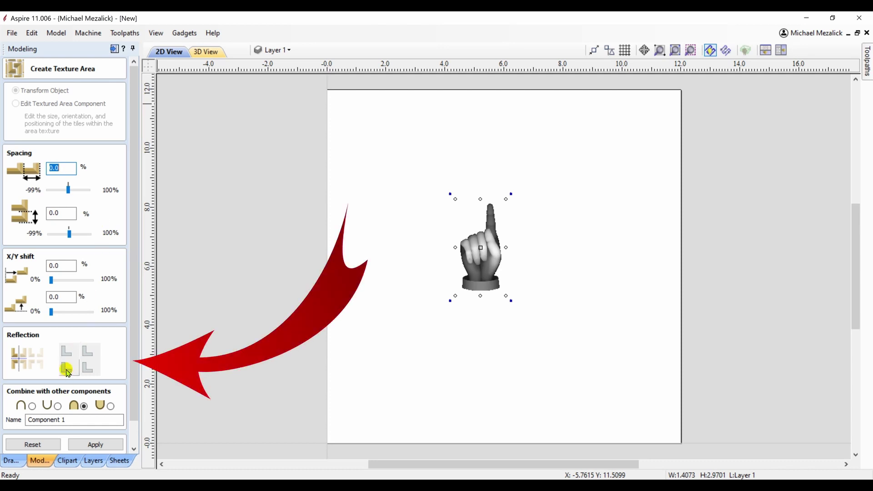
left_click(88, 447)
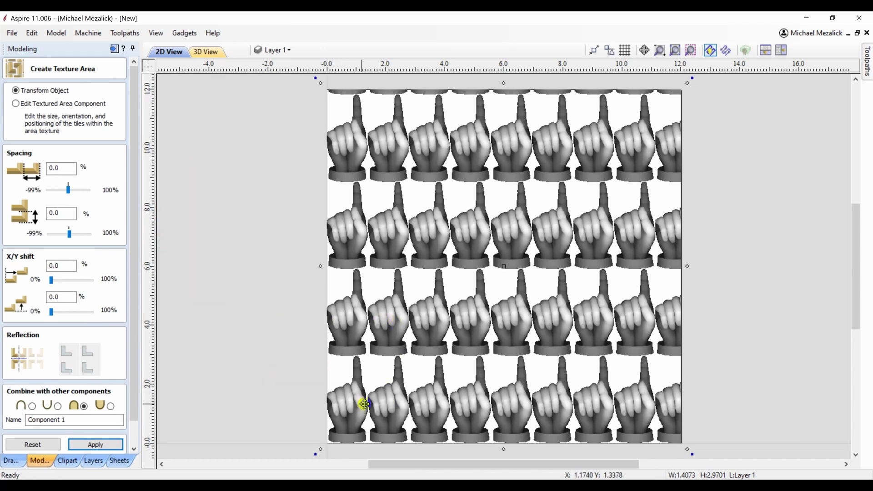
- Try reflecting the lower-left tile of the repeat and recompute the finger texture
left_click(65, 372)
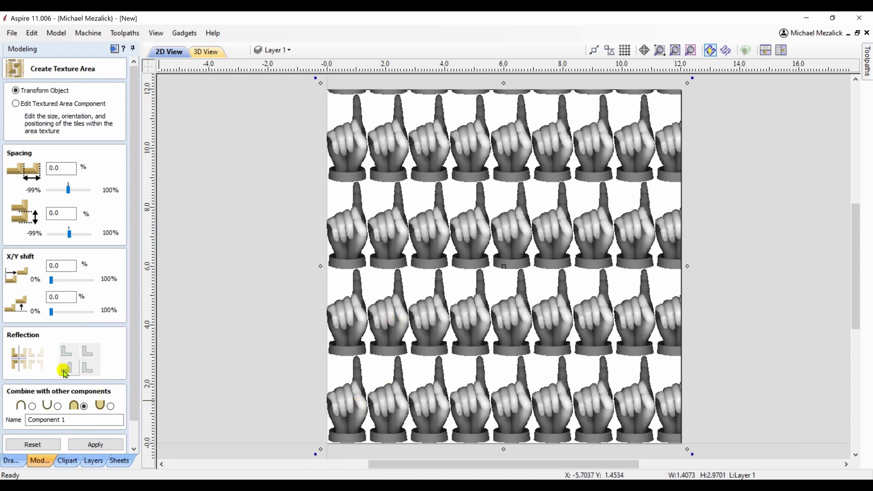
left_click(97, 445)
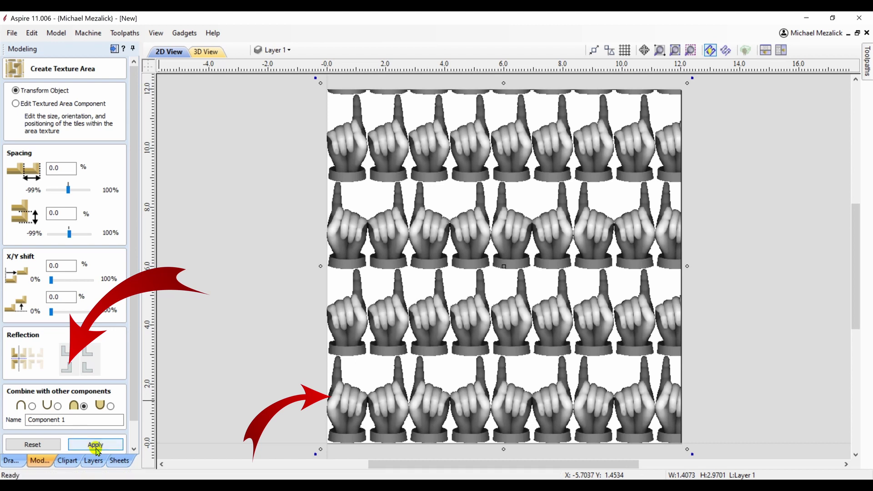
left_click(69, 368)
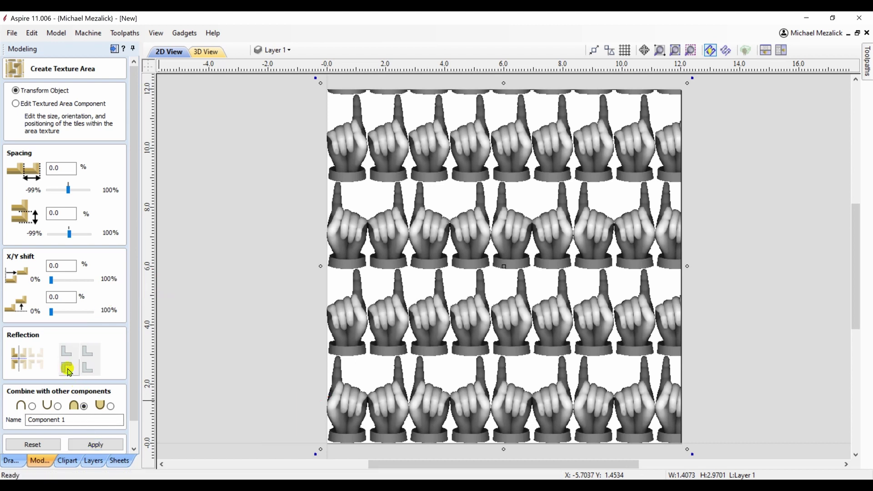
left_click(91, 444)
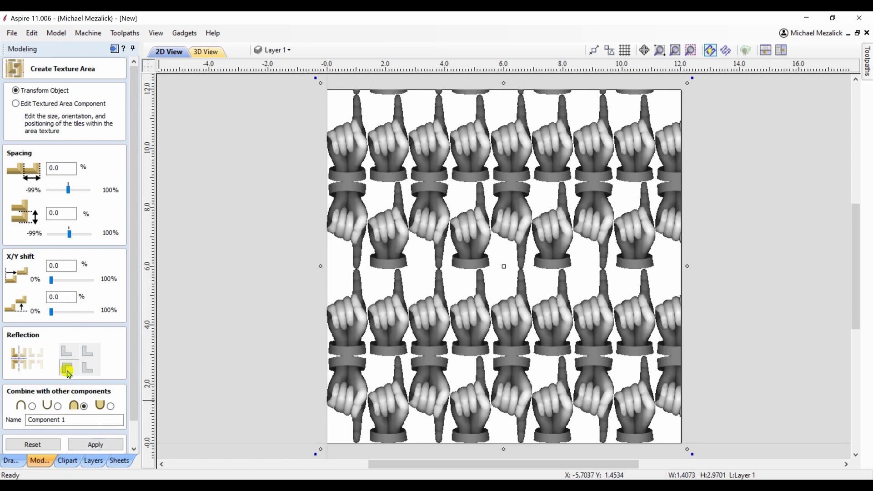
left_click(92, 444)
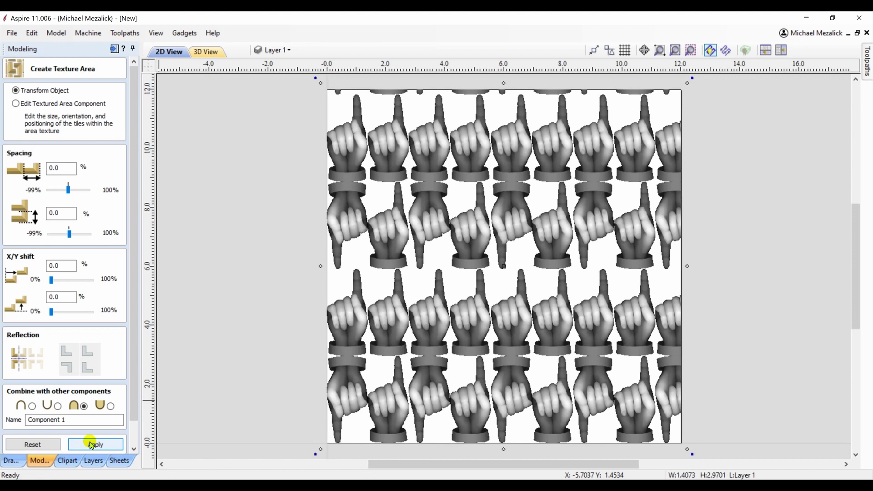
- Try reflecting the lower-right tile, then switch to the upper-left reflection quadrant
left_click(87, 370)
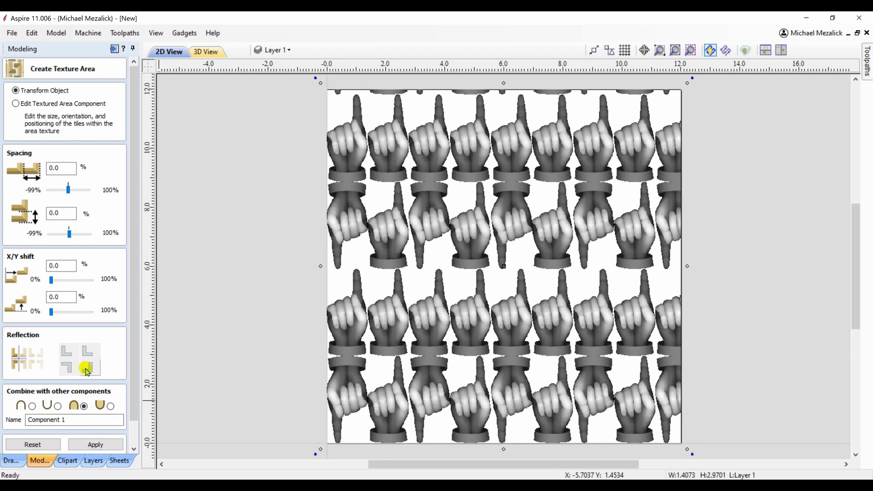
left_click(101, 447)
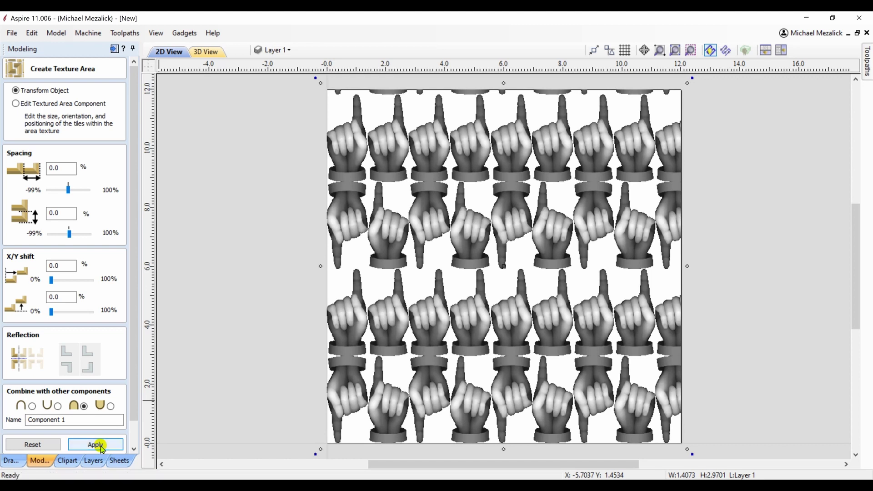
left_click(87, 368)
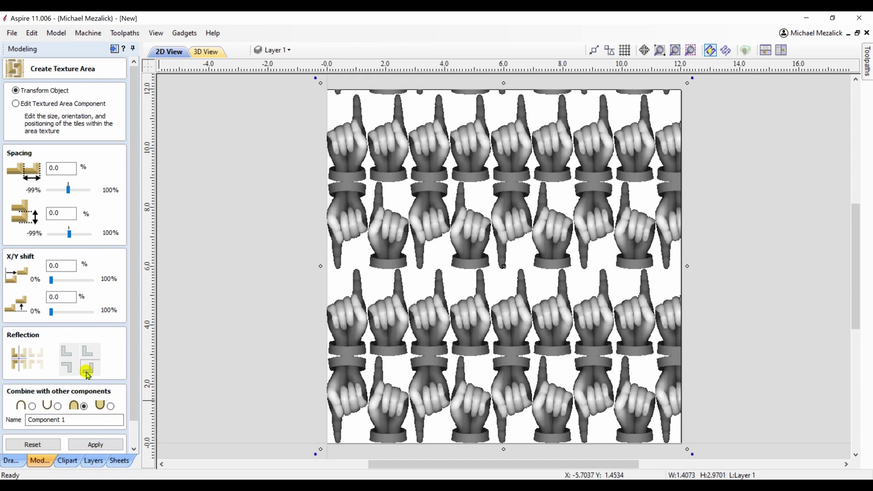
left_click(92, 445)
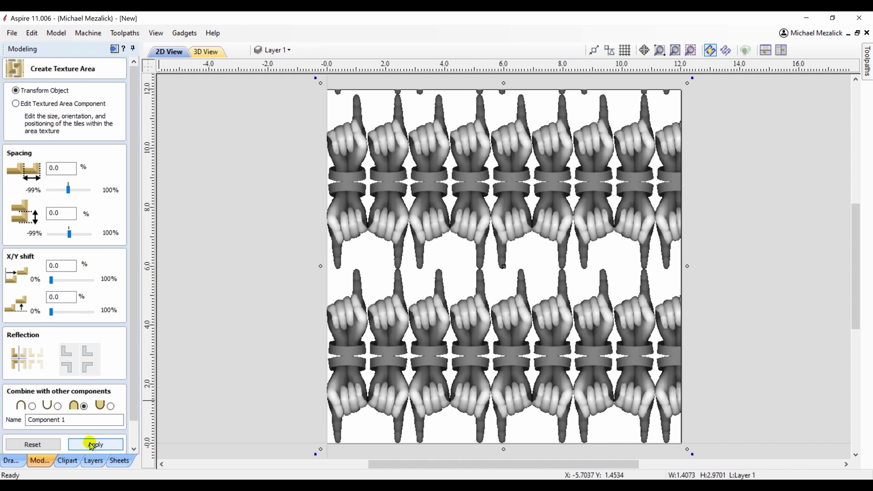
left_click(69, 358)
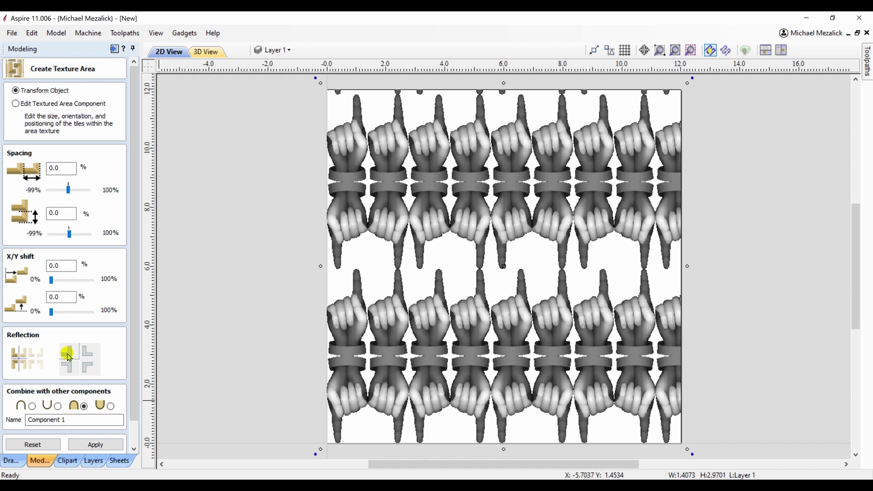
- Apply the upper-left reflection, then raise the X shift to 54% to stagger the finger rows
left_click(93, 445)
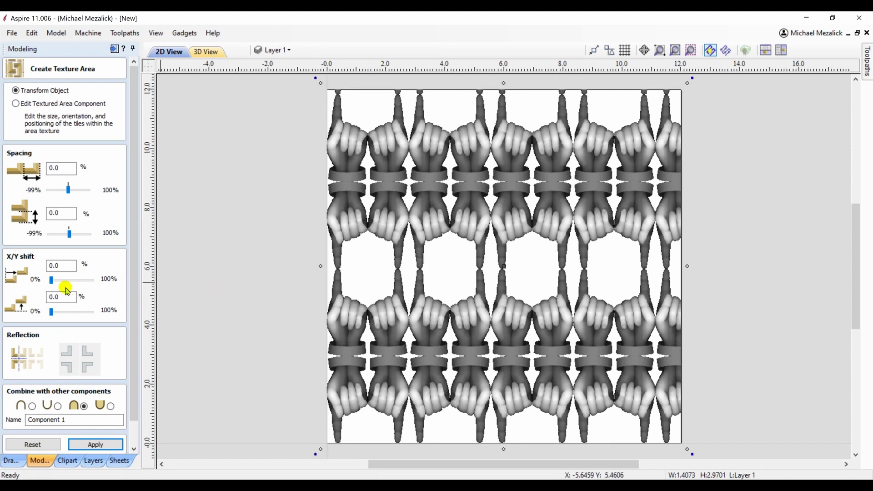
left_click_drag(52, 283, 63, 284)
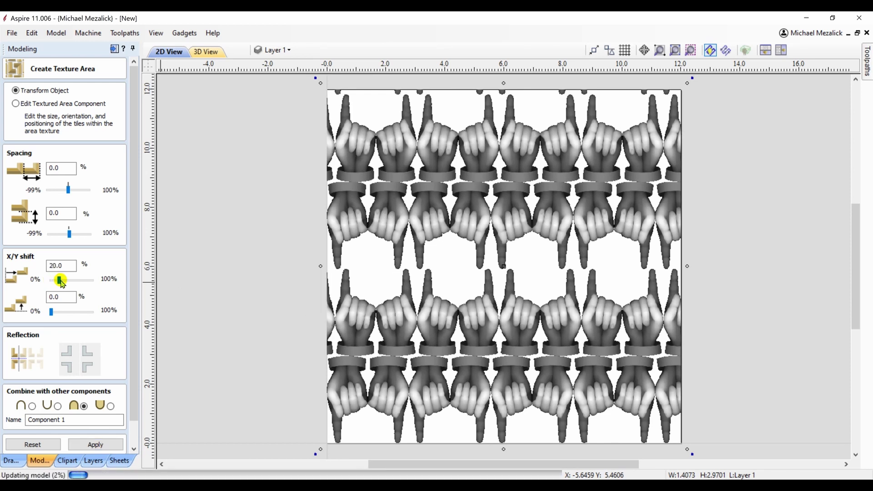
left_click_drag(67, 283, 70, 284)
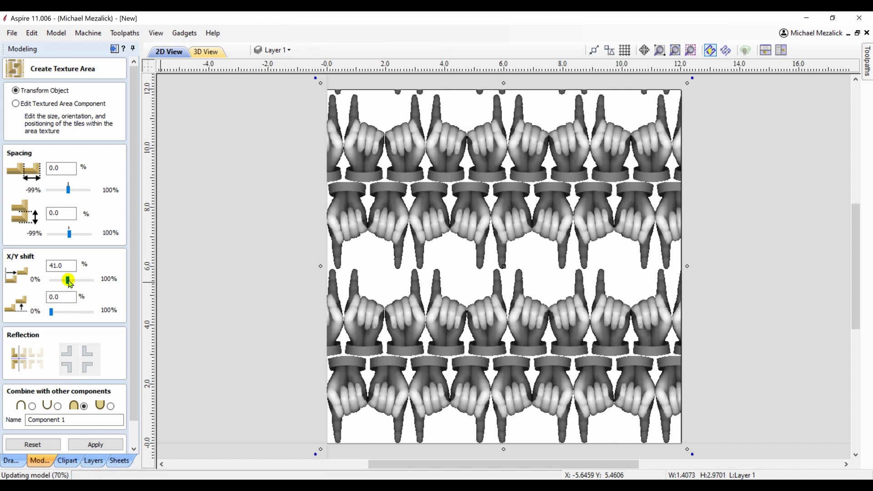
left_click_drag(70, 284, 75, 283)
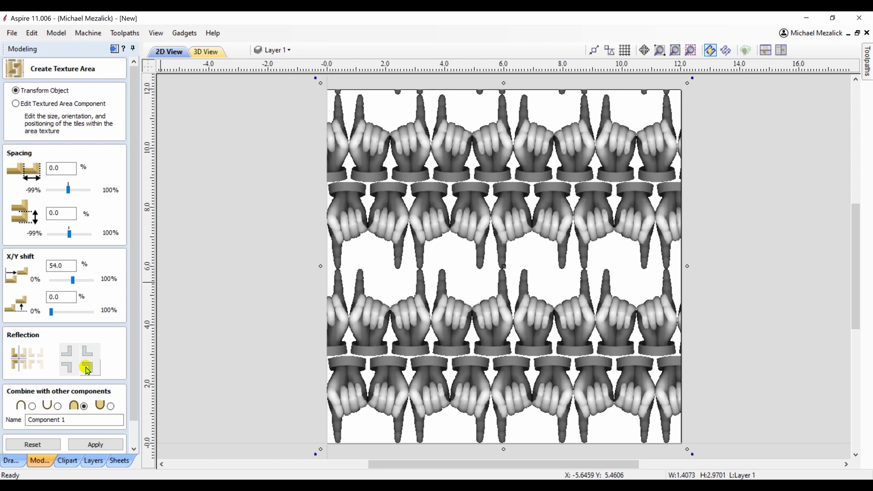
- Apply the 54% shift, then reflect the upper-right tile and recompute the texture
left_click(95, 445)
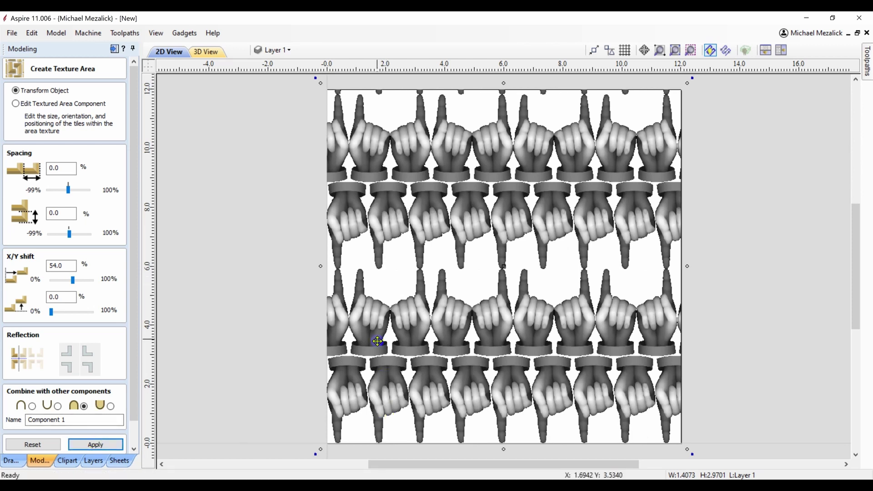
left_click(89, 353)
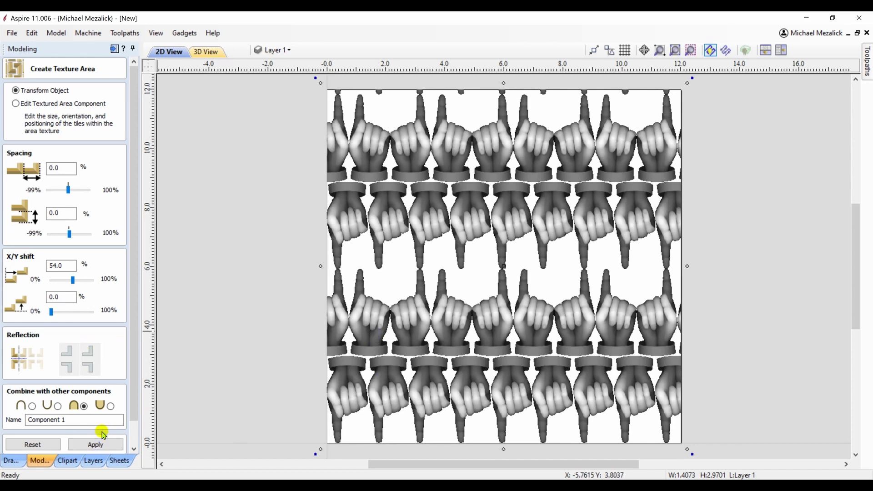
left_click(96, 445)
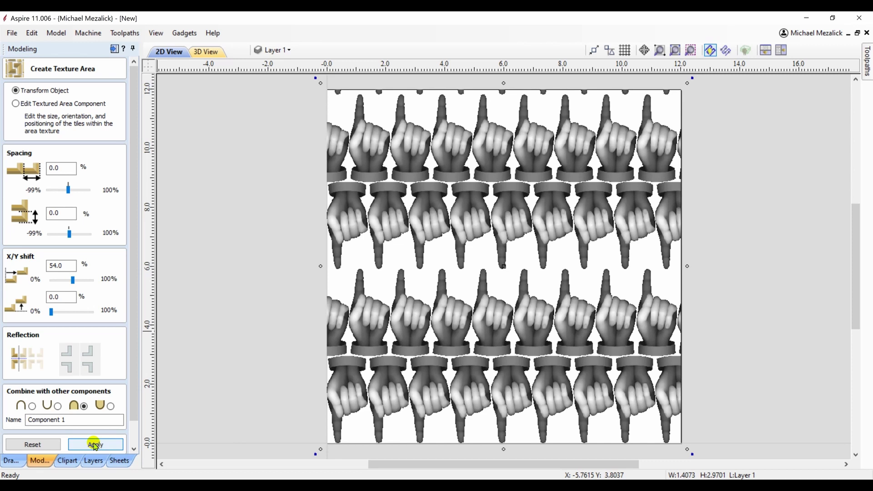
- Change the upper-right reflection again, then reflect the lower-right tile, recomputing after each
left_click(90, 358)
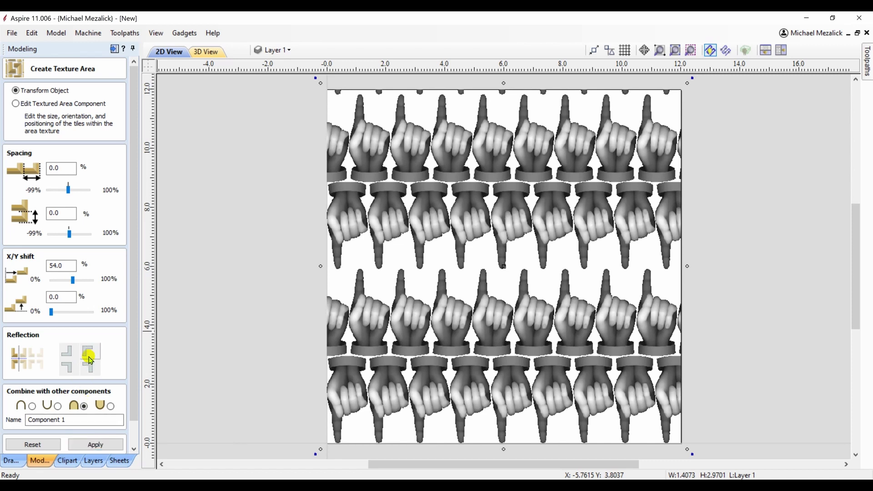
left_click(96, 445)
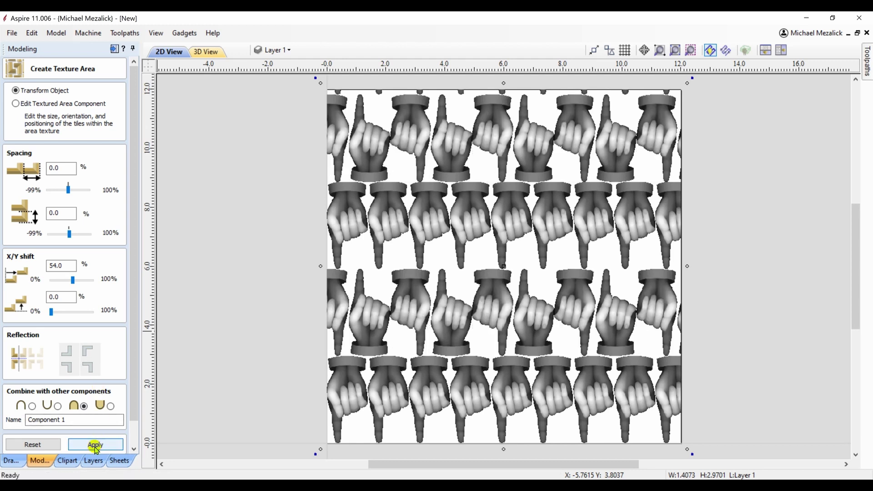
left_click(89, 368)
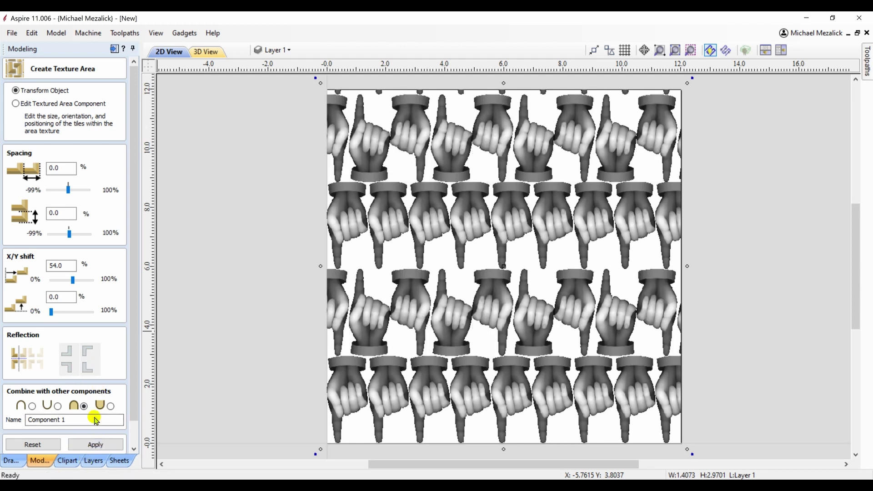
left_click(96, 444)
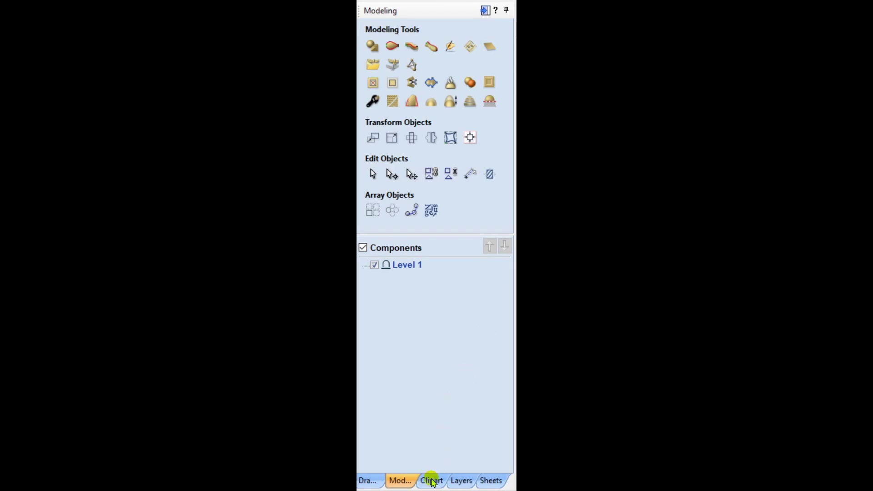
- Open the Clipart library and browse the Texture Area Tiles thumbnails like Block_Wall1 and Bow_Circle
left_click(431, 481)
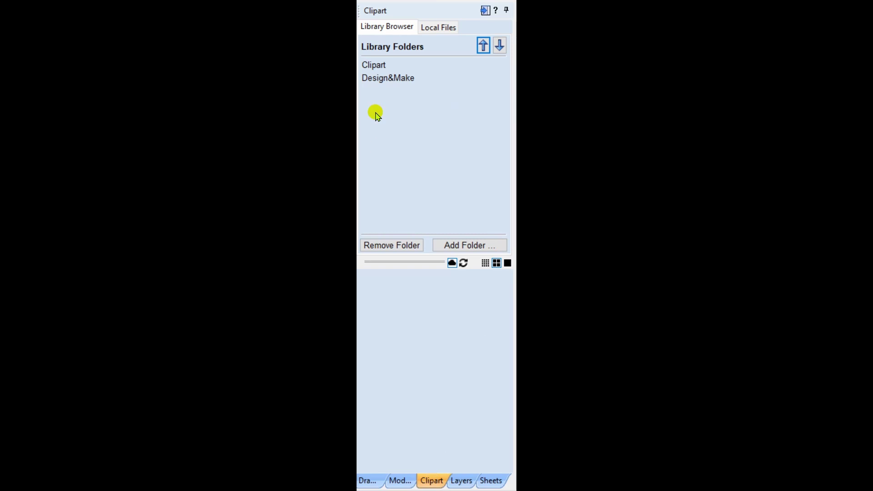
left_click(372, 66)
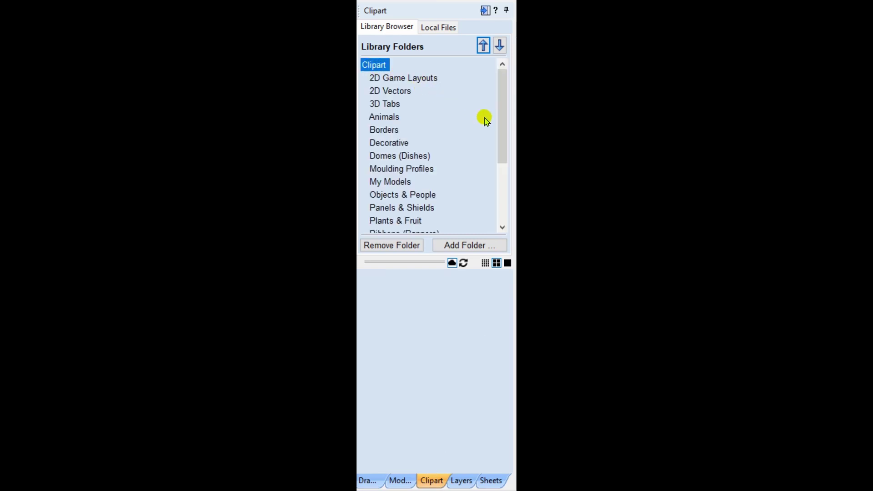
left_click_drag(501, 125, 499, 187)
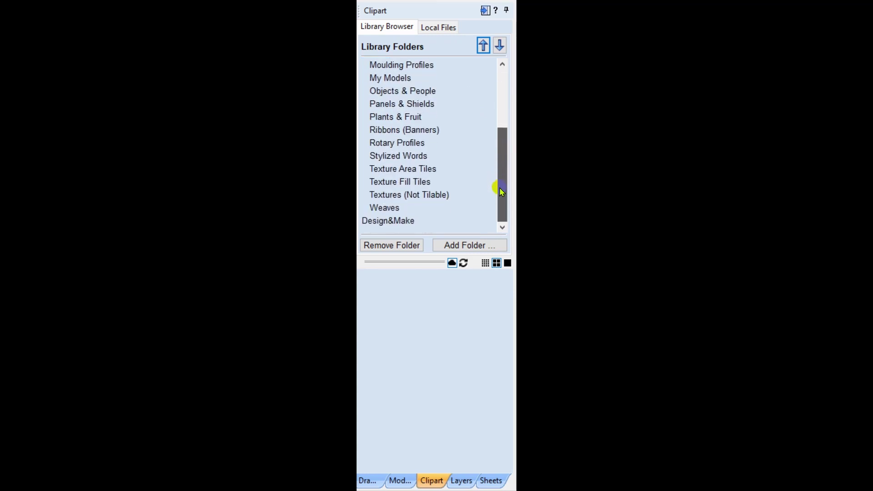
left_click(425, 169)
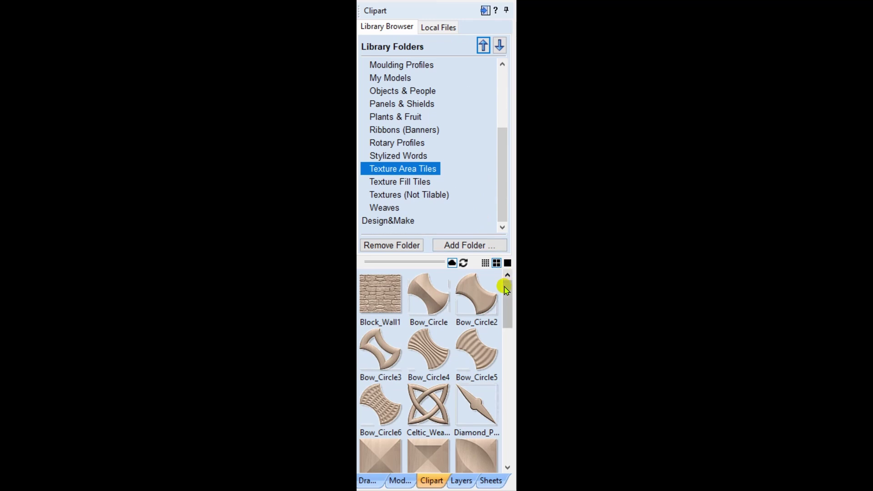
left_click_drag(506, 290, 507, 421)
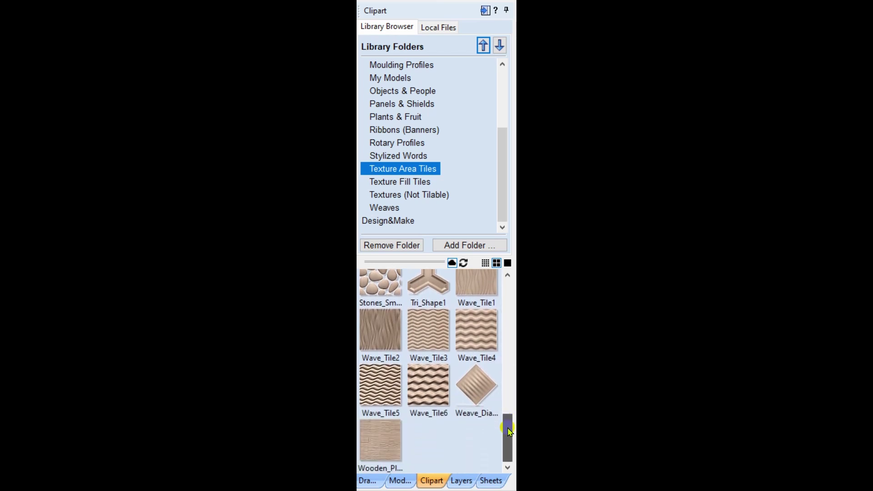
left_click_drag(508, 430, 514, 274)
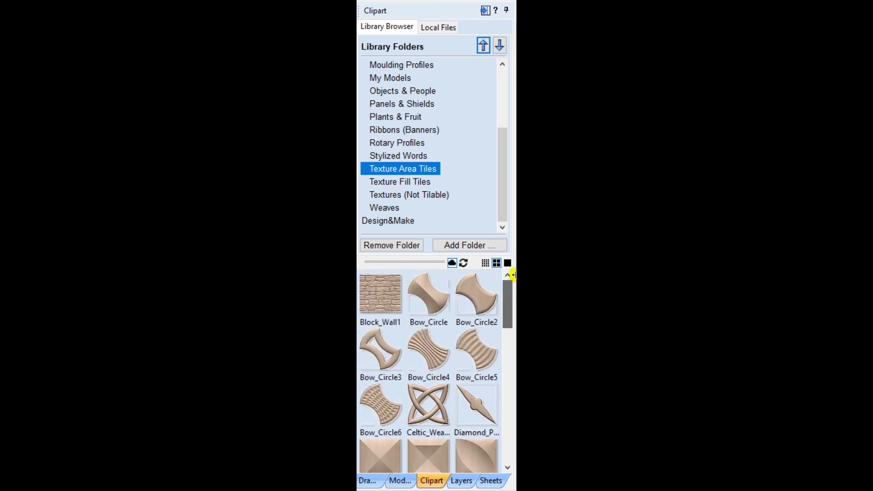